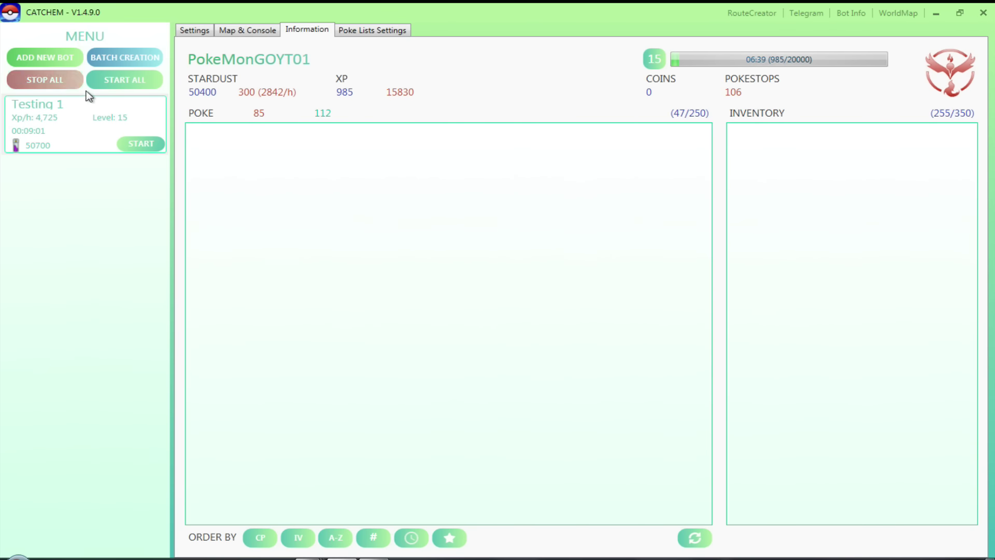
Add a new bot profile named 'Testing 2', select it, and show its Settings page.
left_click(48, 57)
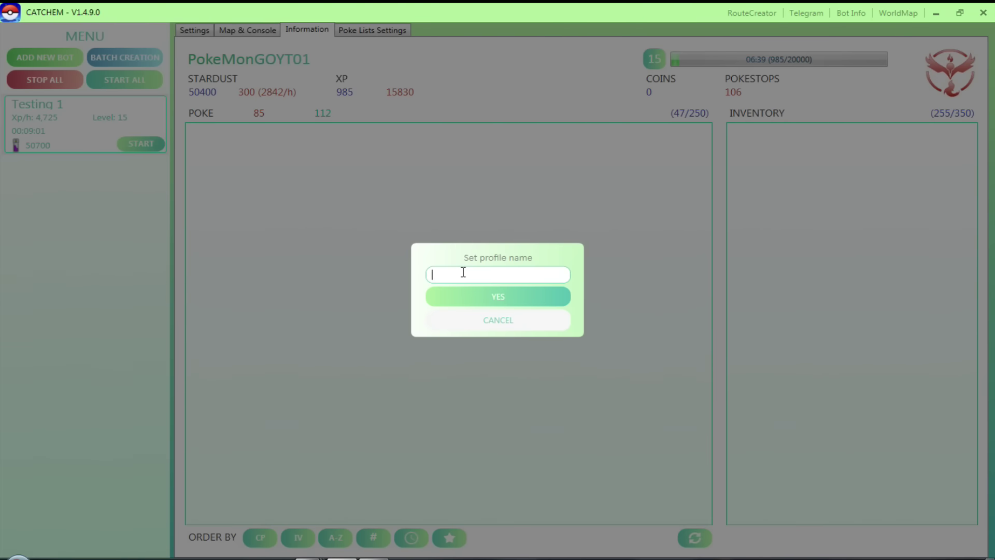
type("Testing 2")
left_click(490, 297)
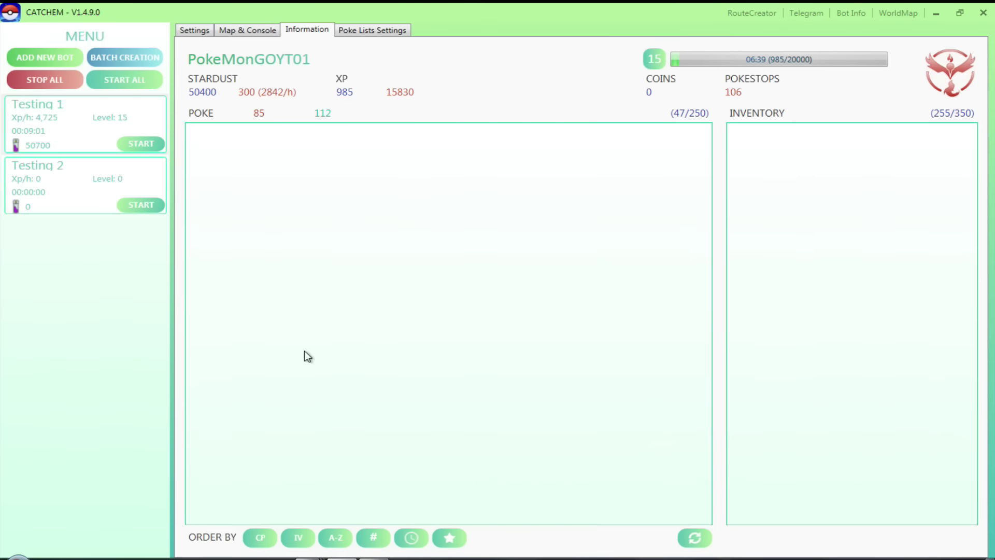
left_click(48, 198)
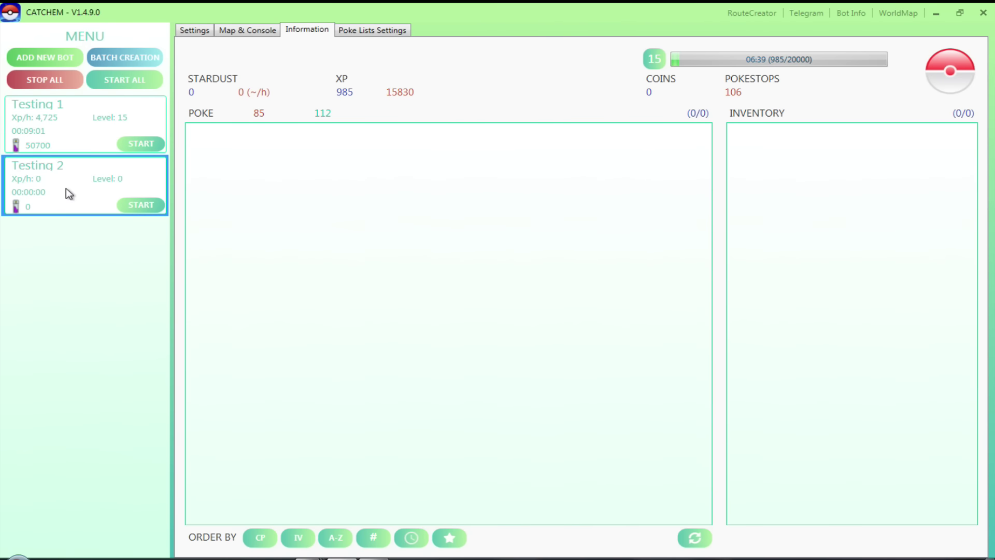
left_click(199, 31)
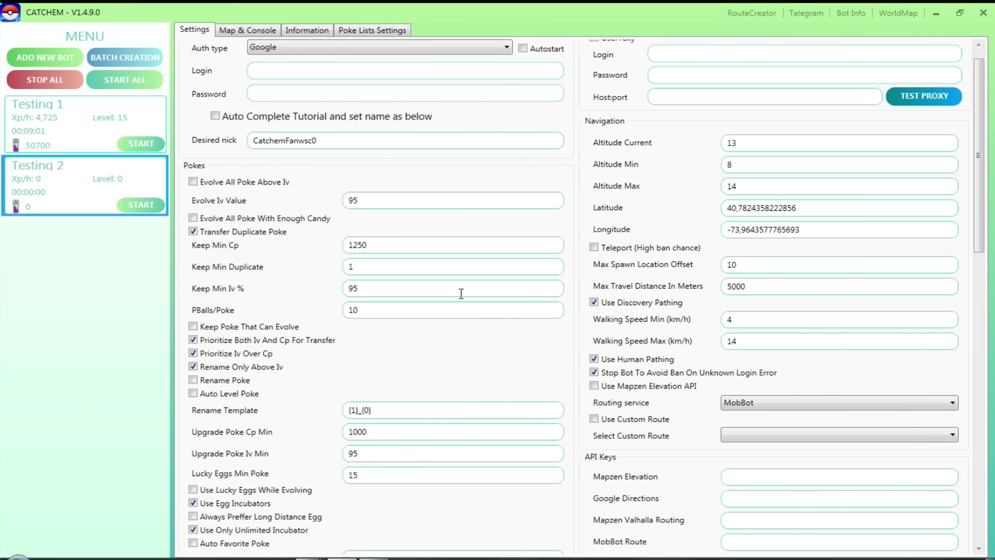
Enter the bot's Google account login e-mail and password, keeping the default auth type.
scroll(462, 294, "up", 1)
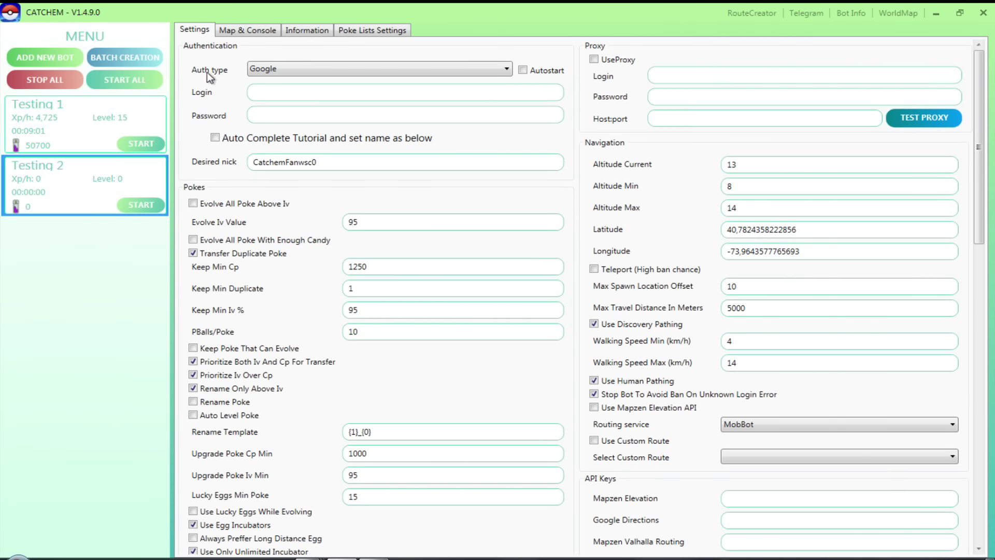
left_click(281, 73)
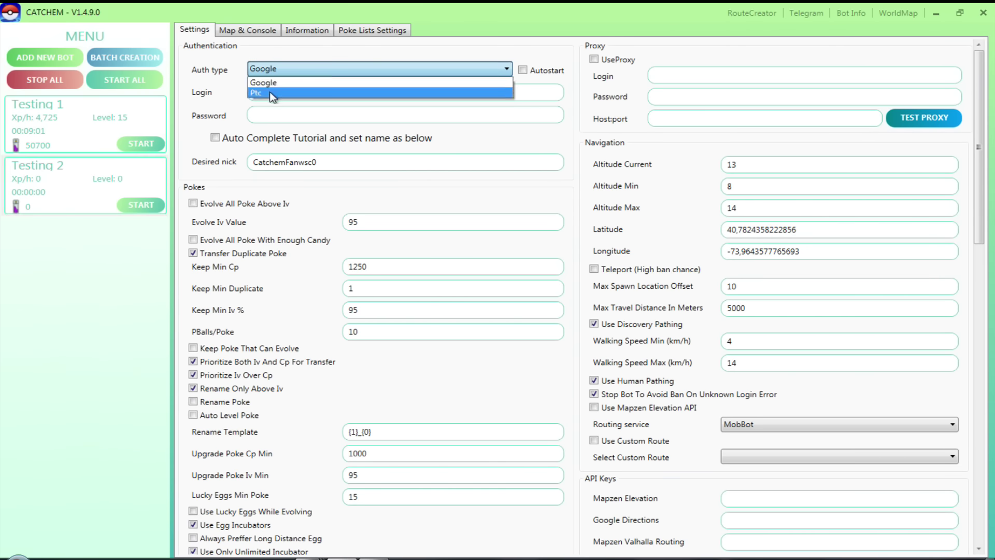
left_click(552, 78)
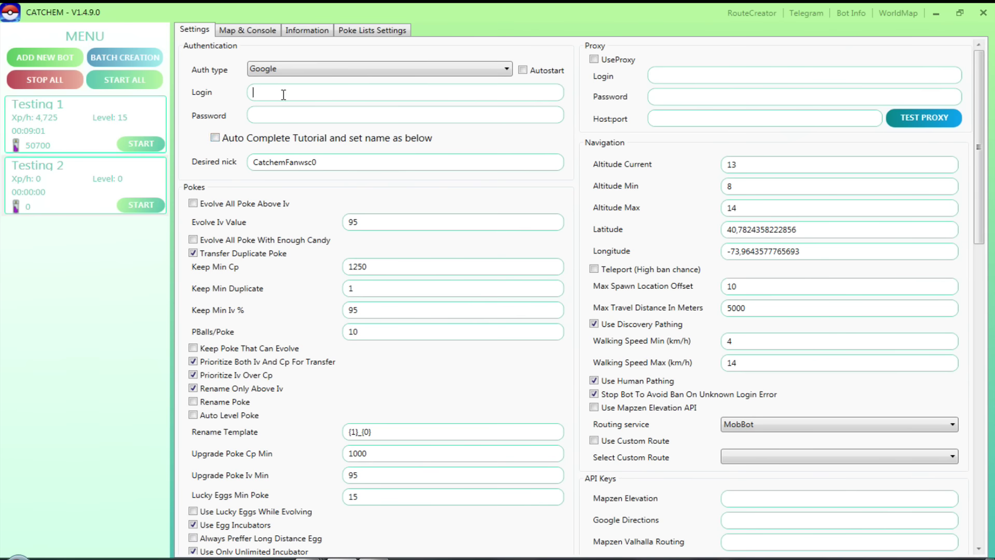
left_click(298, 110)
type("******")
Turn on Auto Complete Tutorial and replace the desired nick with 'Botsdeprueba'.
left_click(215, 137)
left_click_drag(316, 162, 231, 165)
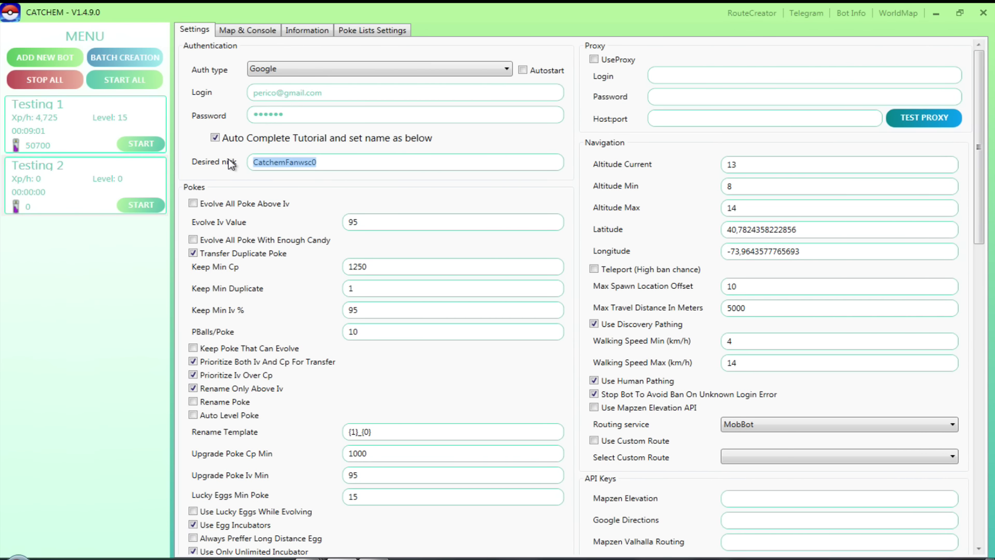
type("Bots")
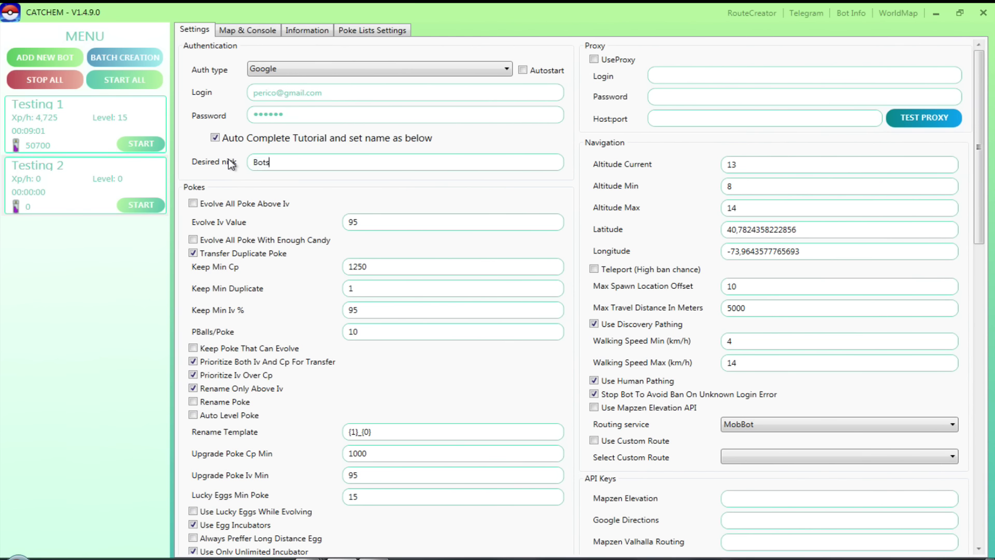
type("deprueba")
Tick the Rename Poke checkbox in Testing 2's settings.
scroll(474, 227, "down", 2)
scroll(310, 208, "up", 2)
scroll(242, 206, "down", 2)
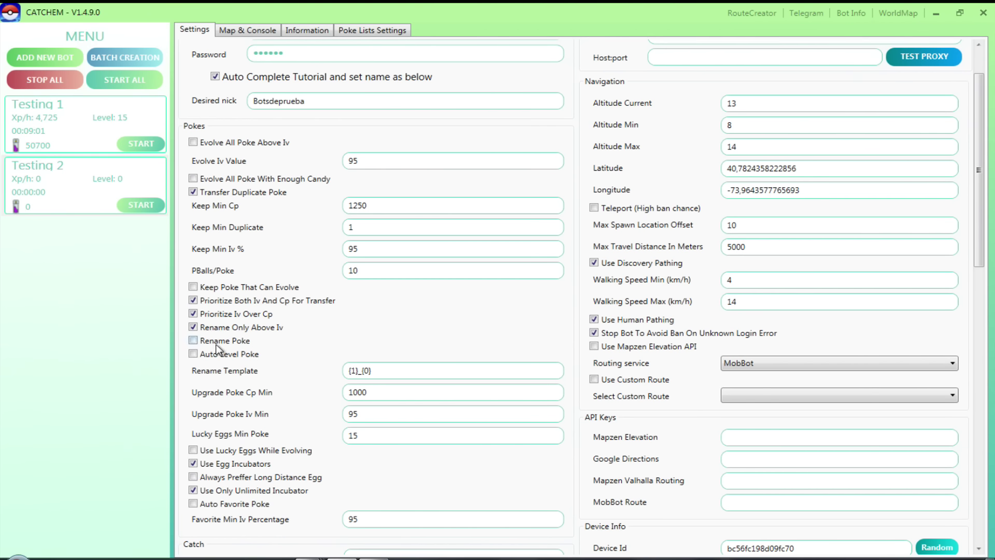
left_click(193, 340)
scroll(318, 345, "down", 1)
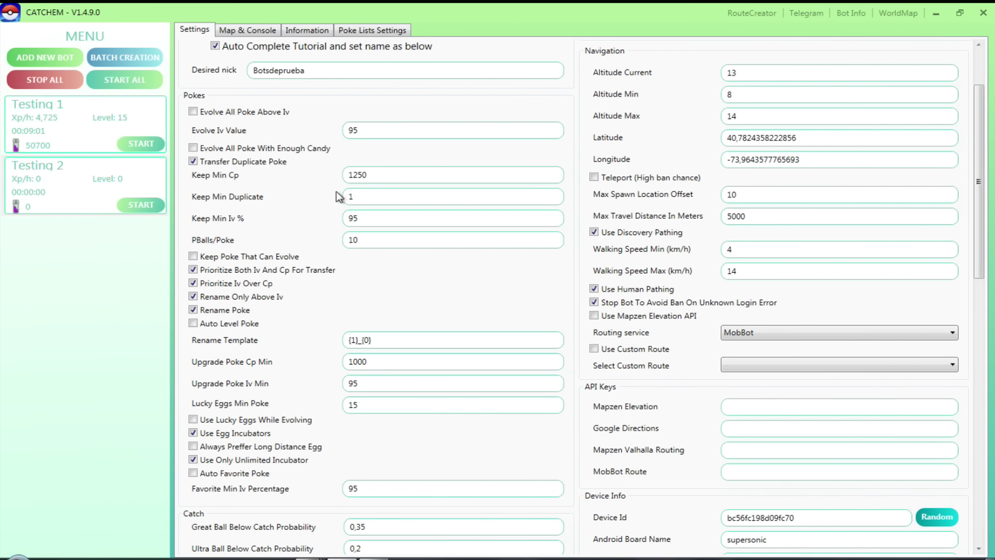
Tick Always Preffer Long Distance Egg in the egg incubation options.
double_click(351, 197)
scroll(323, 333, "down", 3)
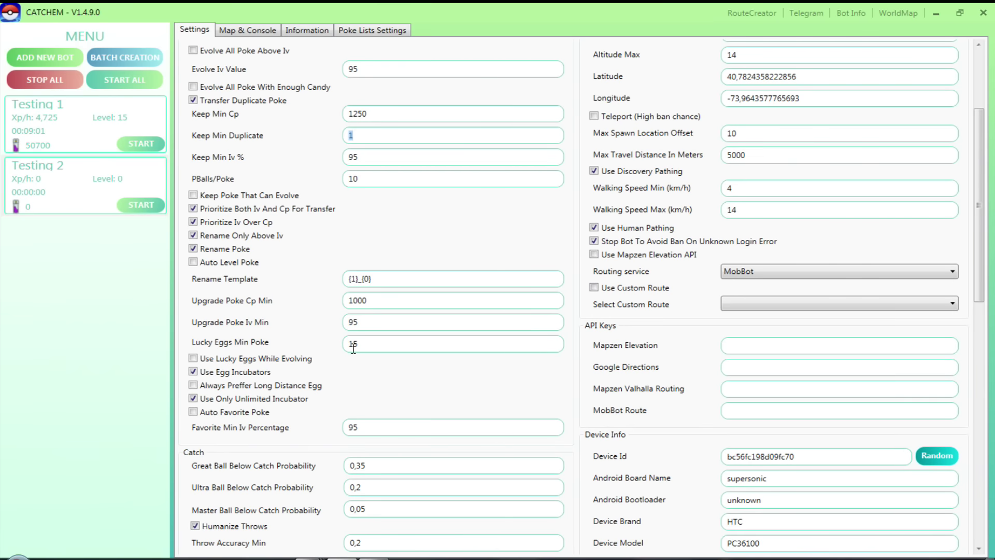
scroll(353, 347, "down", 1)
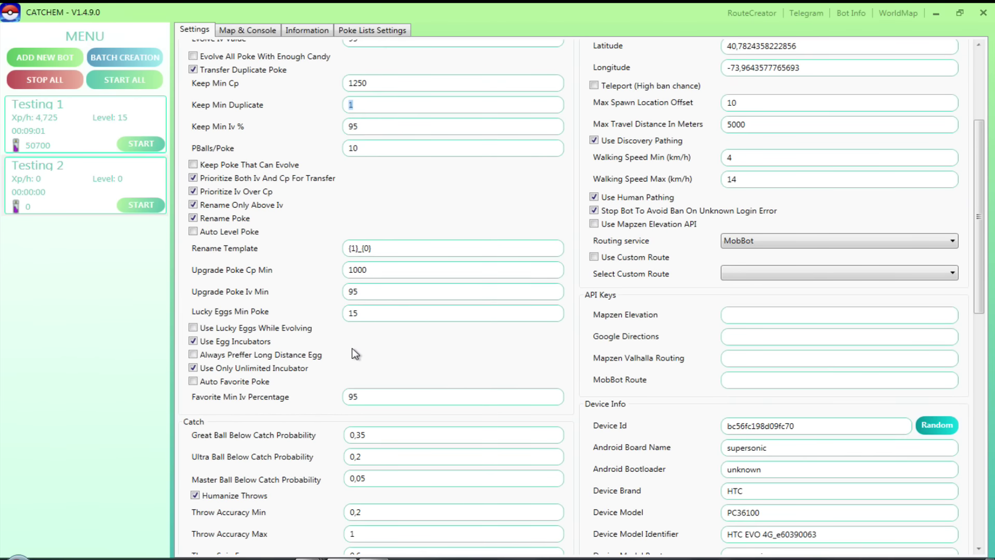
scroll(326, 291, "down", 1)
scroll(309, 285, "up", 1)
scroll(353, 337, "down", 1)
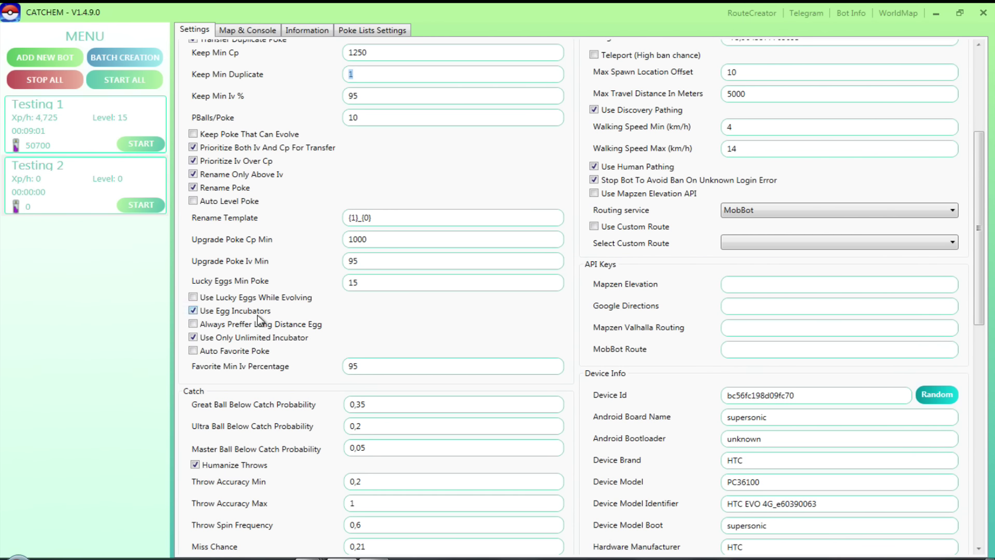
left_click(193, 324)
In the Catch section, set Throw Accuracy Max to 0,8 and Throw Spin Frequency to 0,4.
scroll(310, 348, "down", 1)
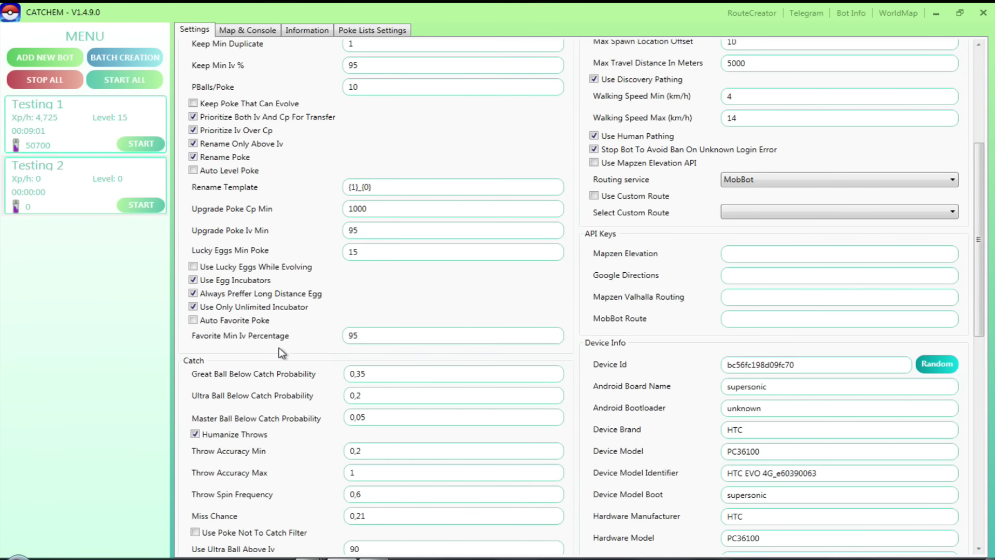
scroll(278, 347, "down", 4)
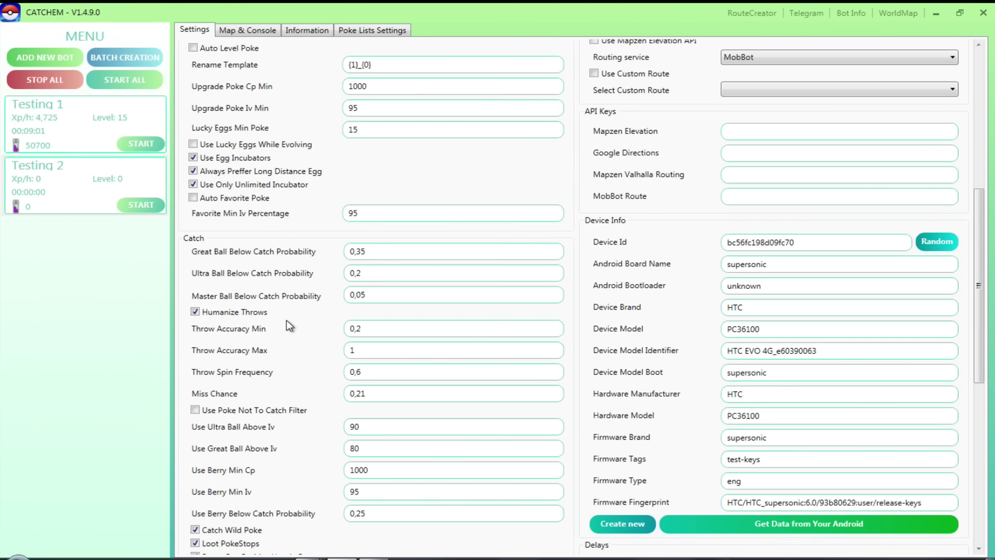
scroll(290, 326, "down", 1)
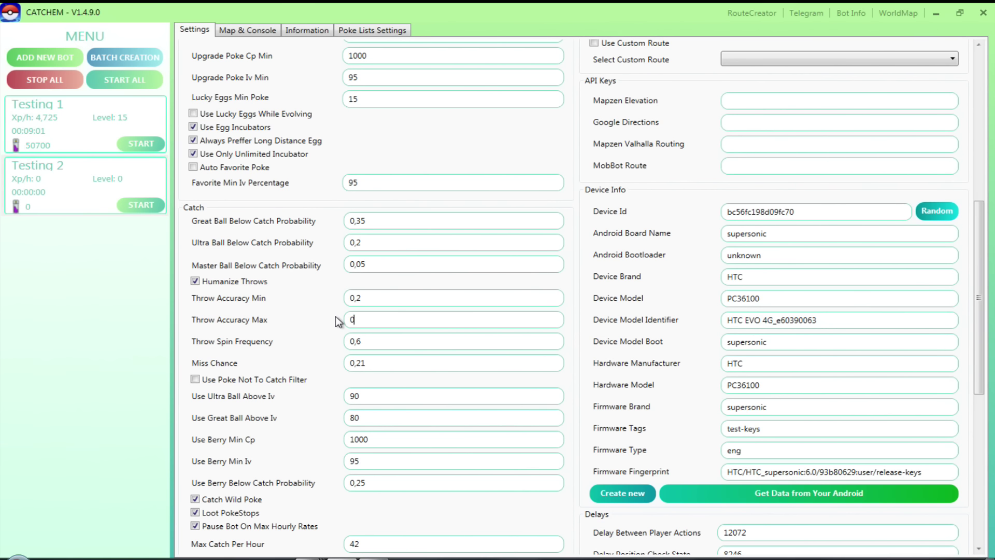
left_click(356, 319)
left_click_drag(374, 341, 357, 341)
type("4")
scroll(355, 397, "down", 5)
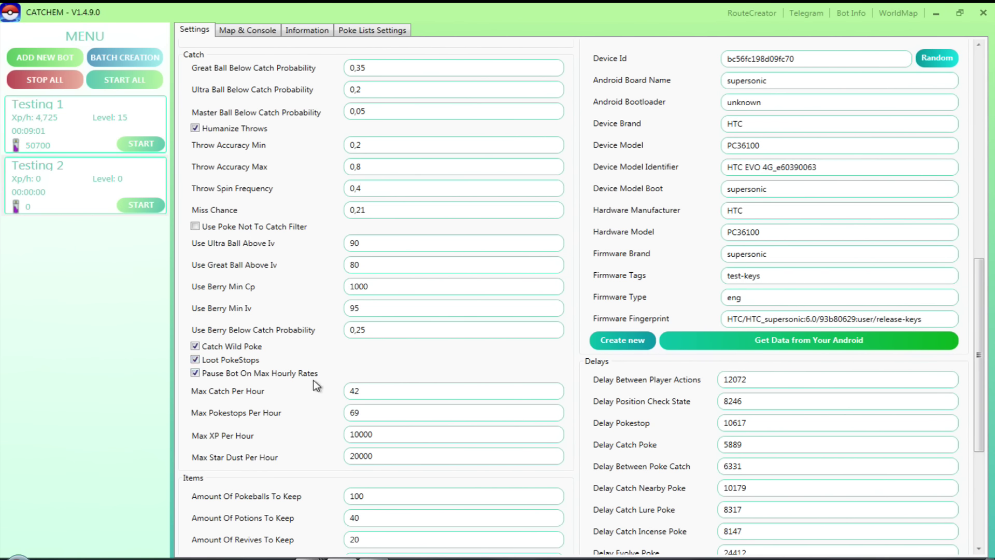
Set hourly limits: 70 catches, 100 Pokestops, 5000 XP and 500 stardust.
scroll(305, 377, "down", 1)
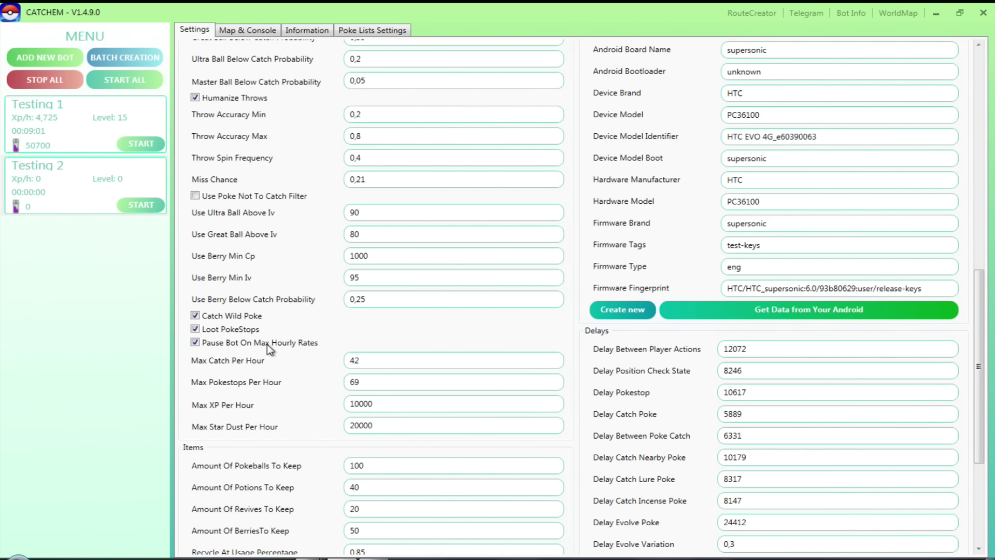
double_click(365, 403)
double_click(367, 360)
key("BackSpace")
type("70")
key("shift+End")
type("100")
double_click(398, 404)
type("5000")
double_click(380, 426)
type("500")
Select the Translation Language Code value, then scroll back up the settings.
scroll(372, 440, "down", 1)
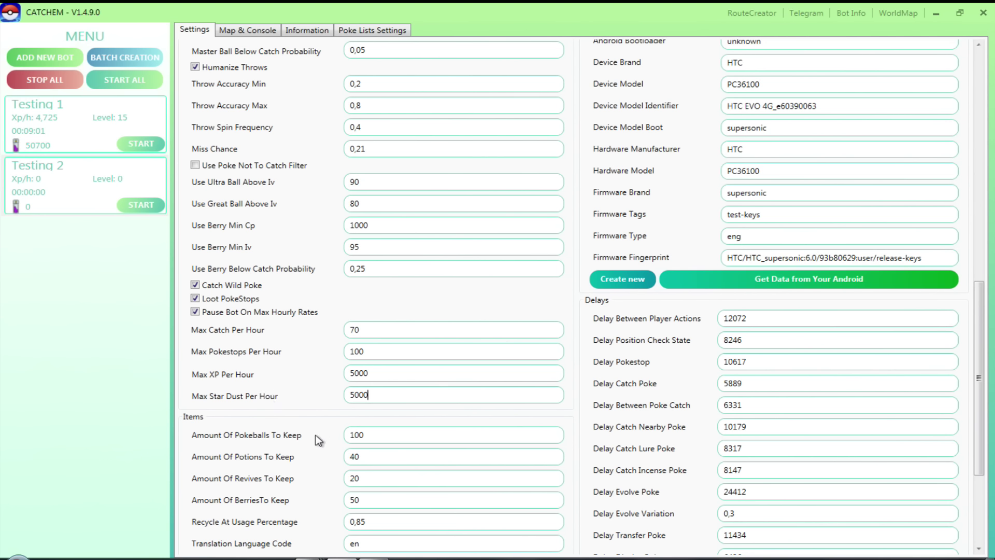
scroll(318, 439, "down", 1)
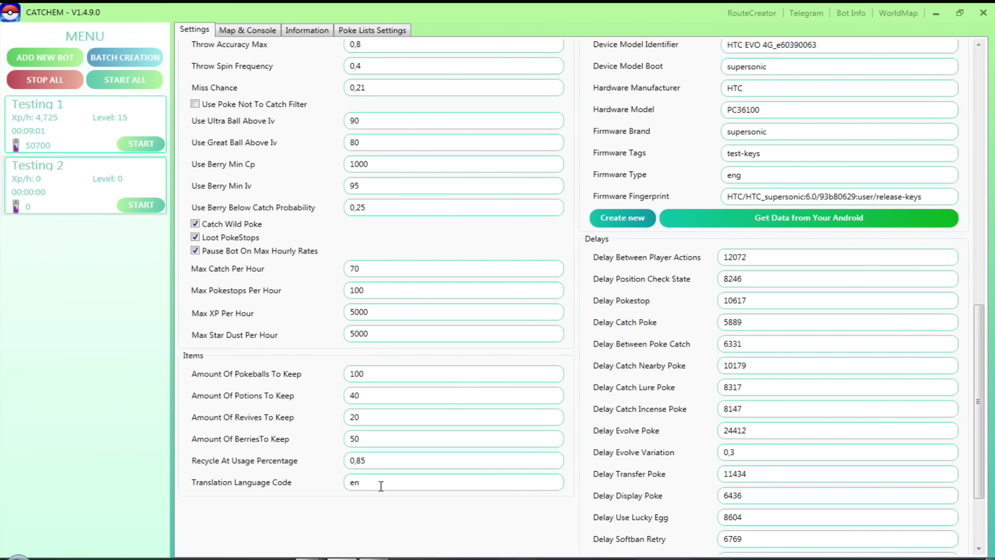
left_click_drag(367, 482, 341, 486)
scroll(876, 313, "up", 20)
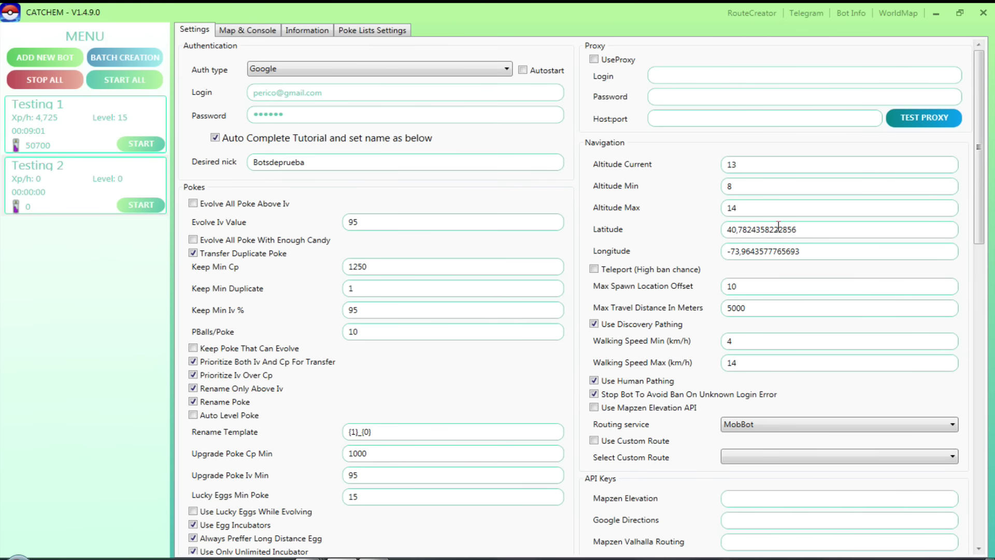
Show the Map & Console view and pan the map to Parque O'Higgins in Santiago, Chile.
left_click(247, 29)
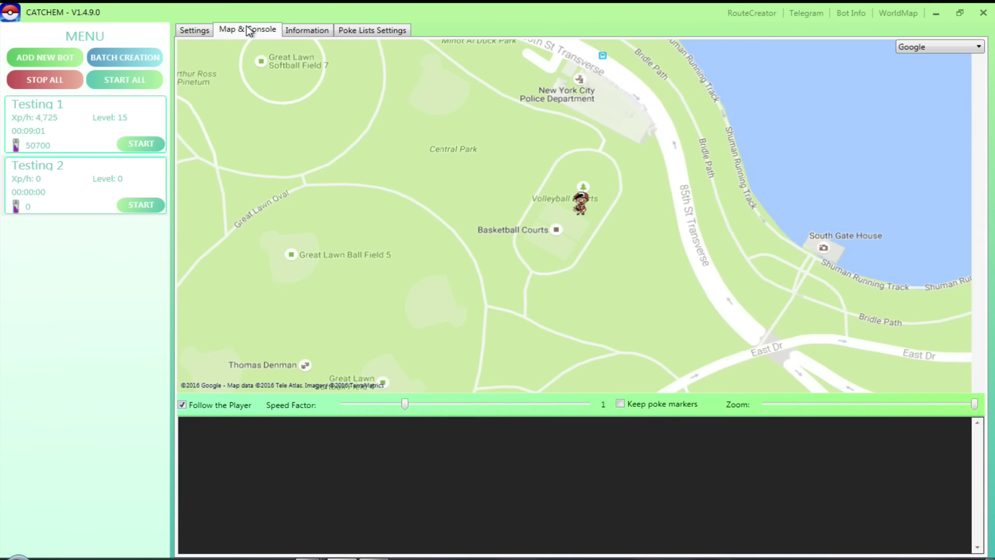
scroll(651, 226, "down", 5)
scroll(645, 228, "down", 8)
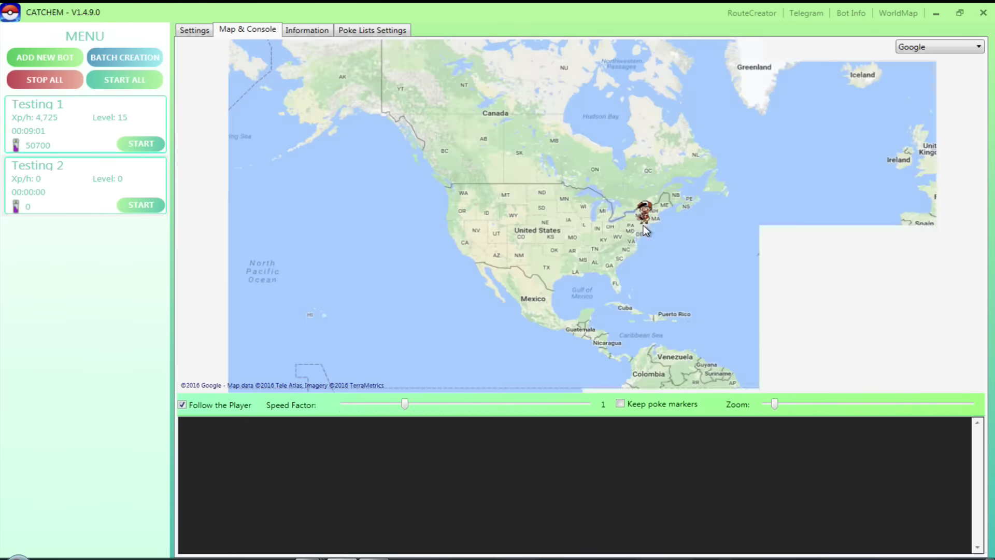
scroll(623, 263, "up", 7)
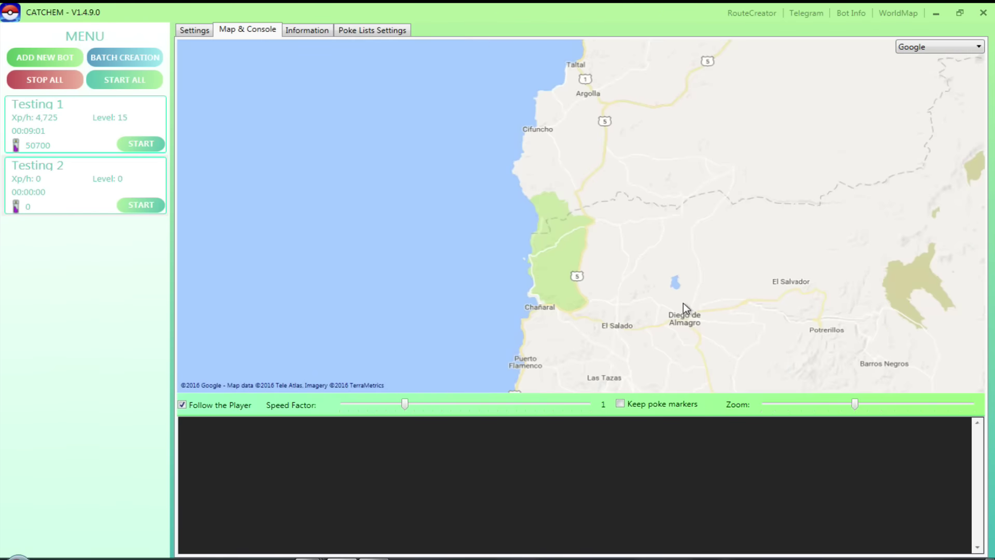
left_click_drag(683, 303, 659, 133)
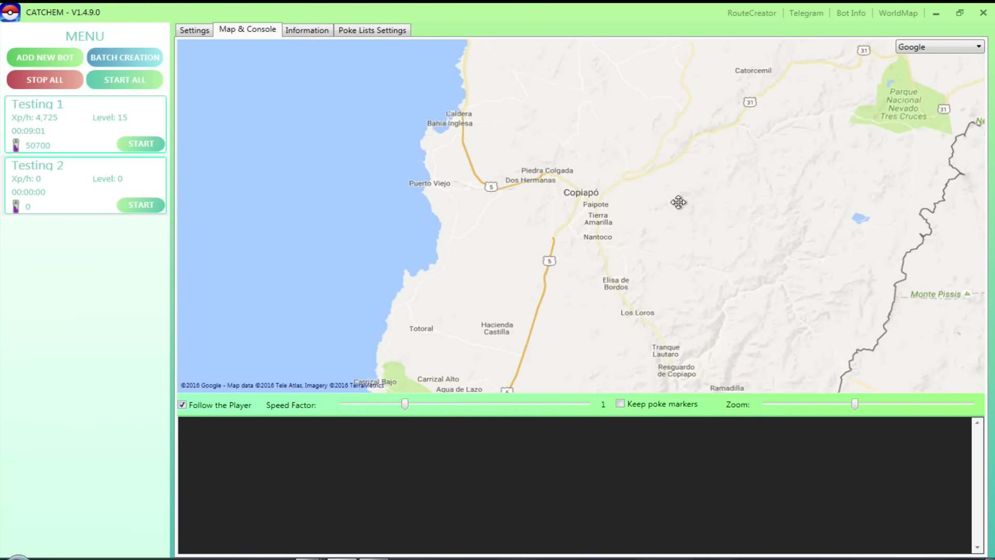
left_click_drag(667, 304, 689, 195)
left_click_drag(687, 363, 646, 116)
left_click_drag(676, 316, 579, 293)
scroll(606, 231, "up", 4)
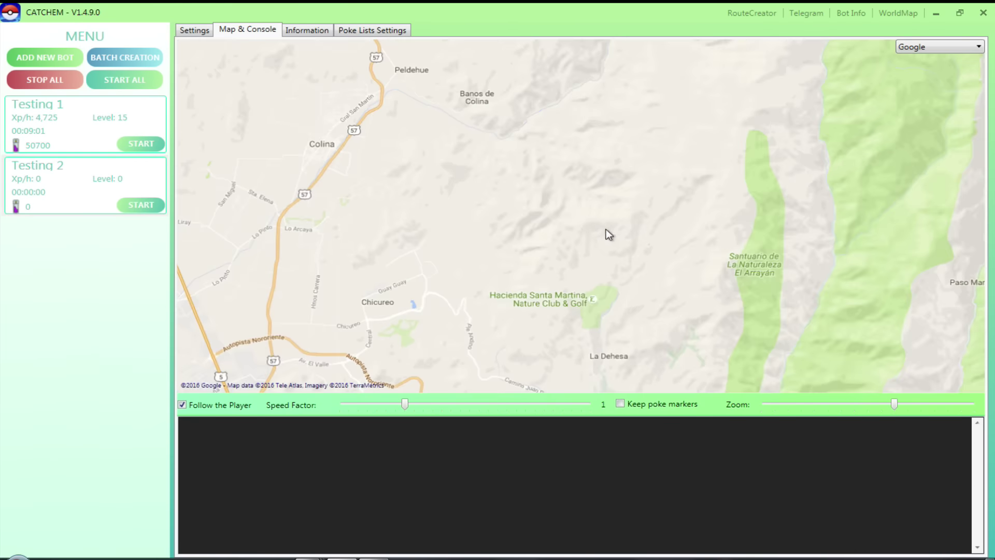
left_click_drag(750, 278, 684, 29)
left_click_drag(612, 373, 642, 155)
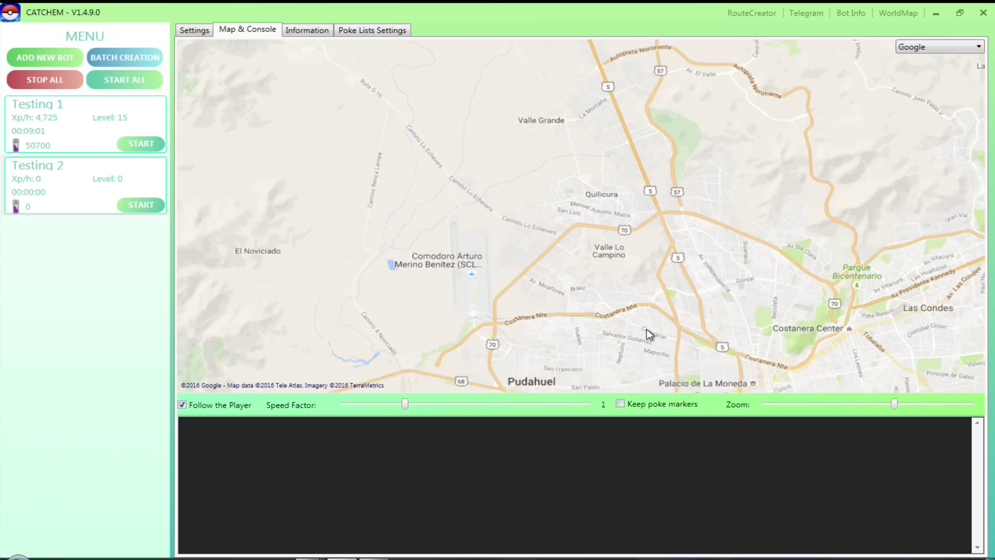
left_click_drag(751, 363, 700, 225)
left_click_drag(757, 296, 622, 261)
scroll(622, 262, "up", 3)
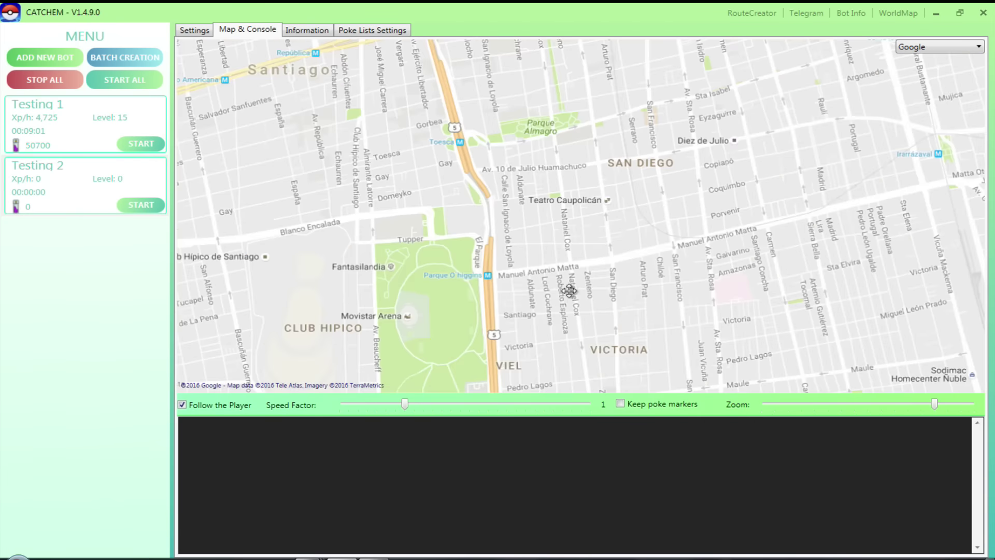
Set Max Travel Distance In Meters to 3000 and walking speed to 3–5 km/h.
left_click(194, 30)
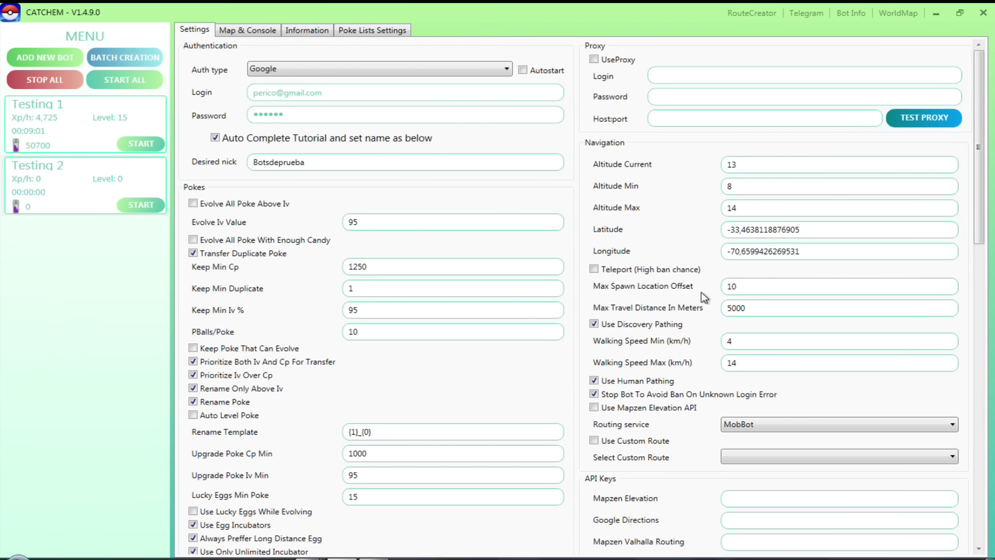
double_click(756, 307)
type("1000")
left_click_drag(755, 307, 694, 309)
type("3000")
double_click(749, 340)
type("3")
type("5")
scroll(754, 355, "down", 1)
scroll(754, 355, "down", 1)
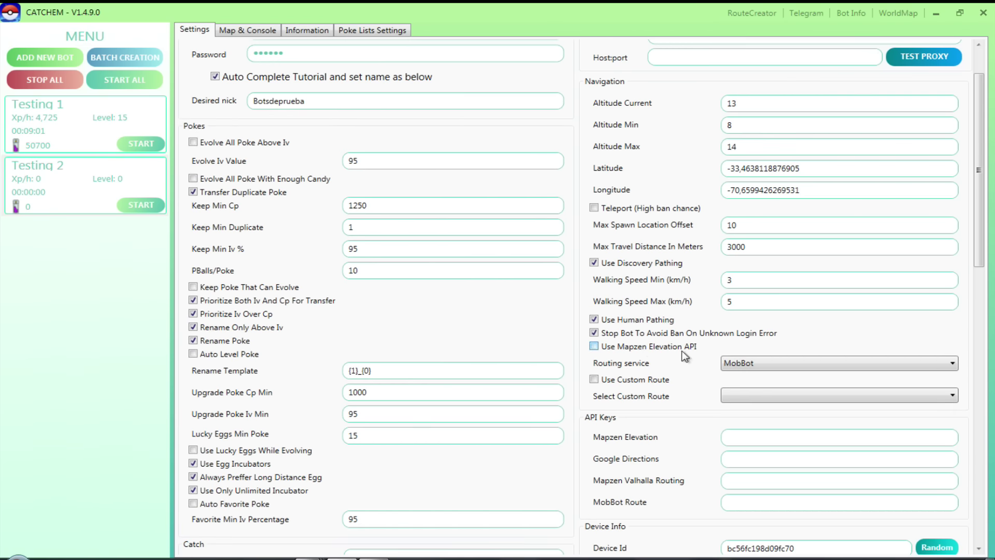
scroll(747, 347, "down", 1)
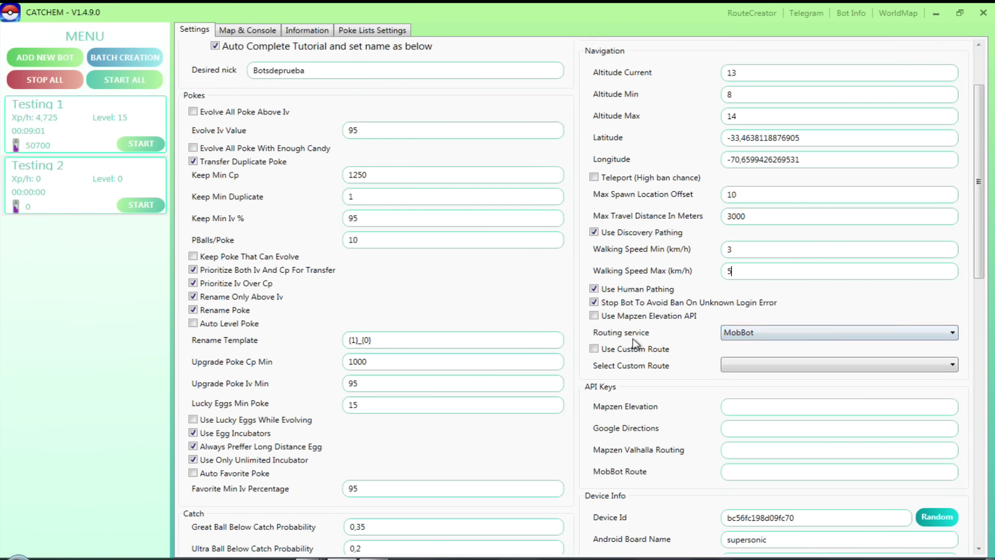
Choose GoogleDirections as the routing service and enable Use Mapzen Elevation API.
left_click(753, 334)
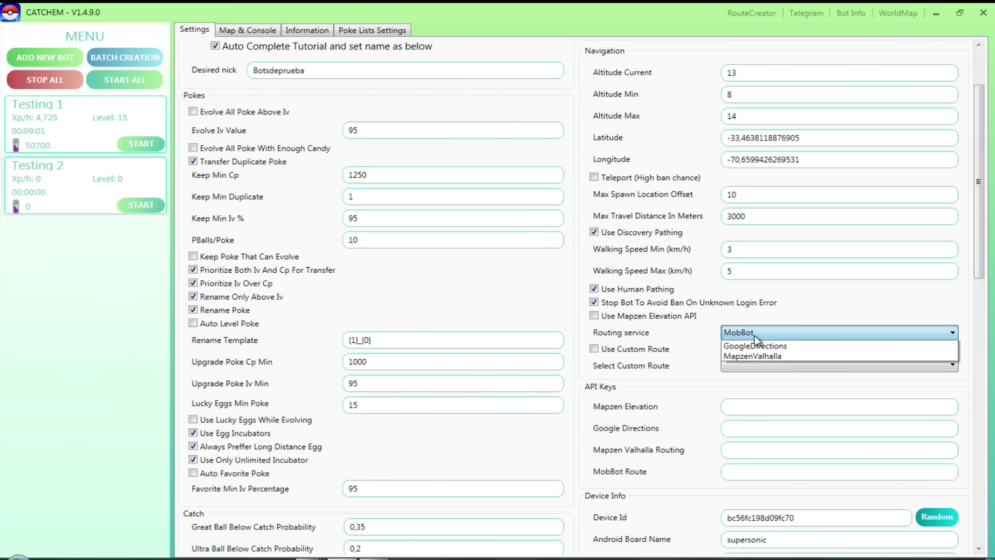
left_click(754, 364)
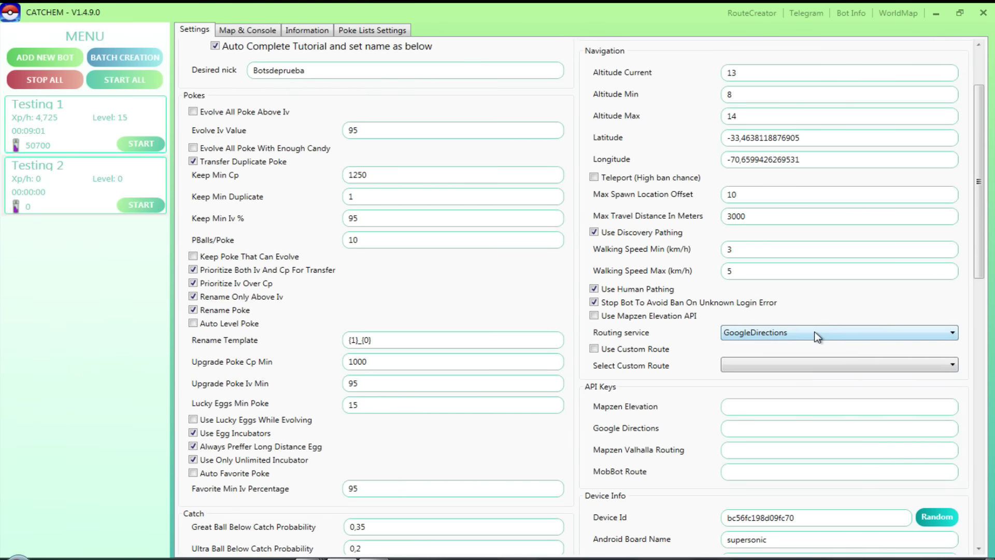
left_click(595, 315)
scroll(723, 385, "down", 1)
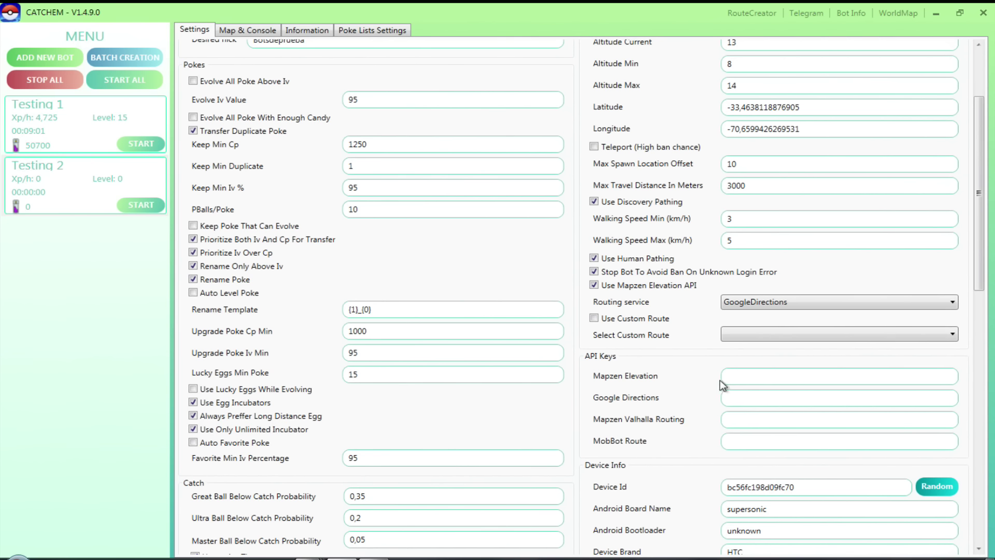
left_click(735, 377)
Enable Use Custom Route, leaving the saved route selection unchanged.
left_click(595, 318)
left_click(766, 338)
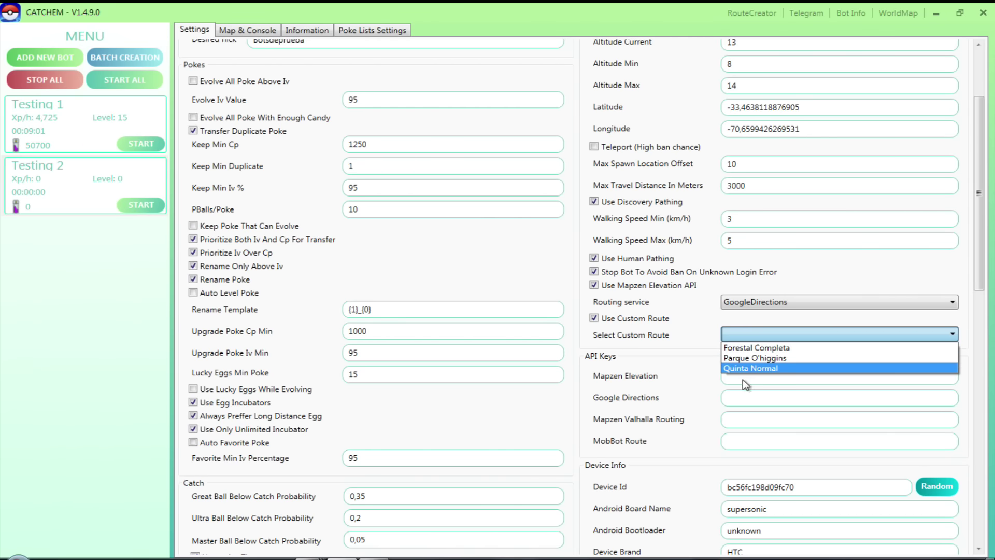
left_click(695, 339)
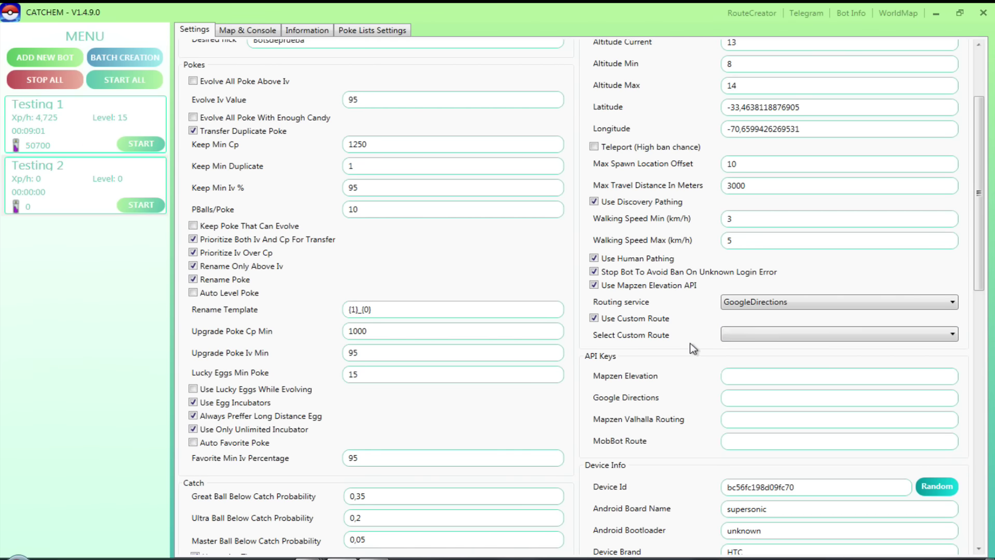
scroll(695, 361, "down", 2)
scroll(696, 362, "down", 1)
scroll(690, 361, "down", 3)
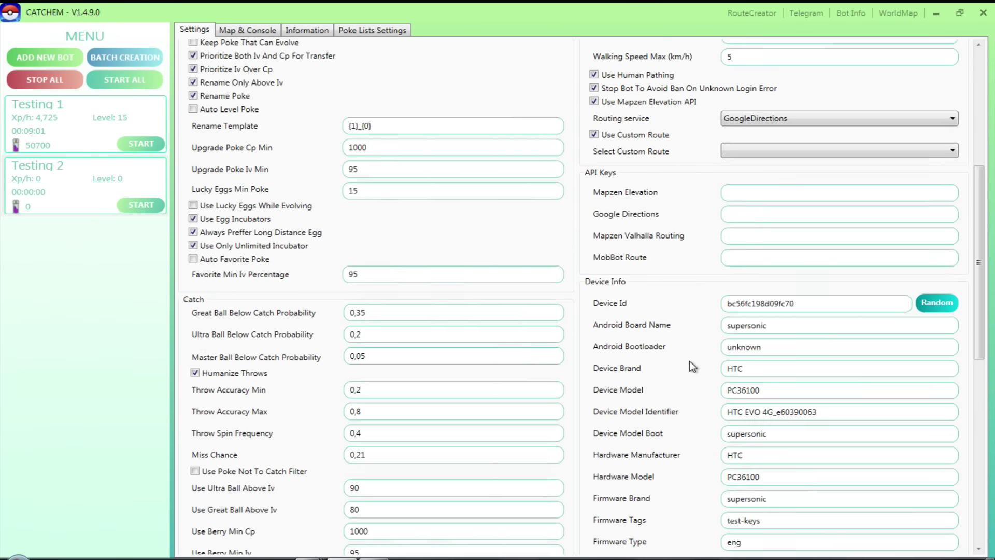
scroll(696, 290, "down", 2)
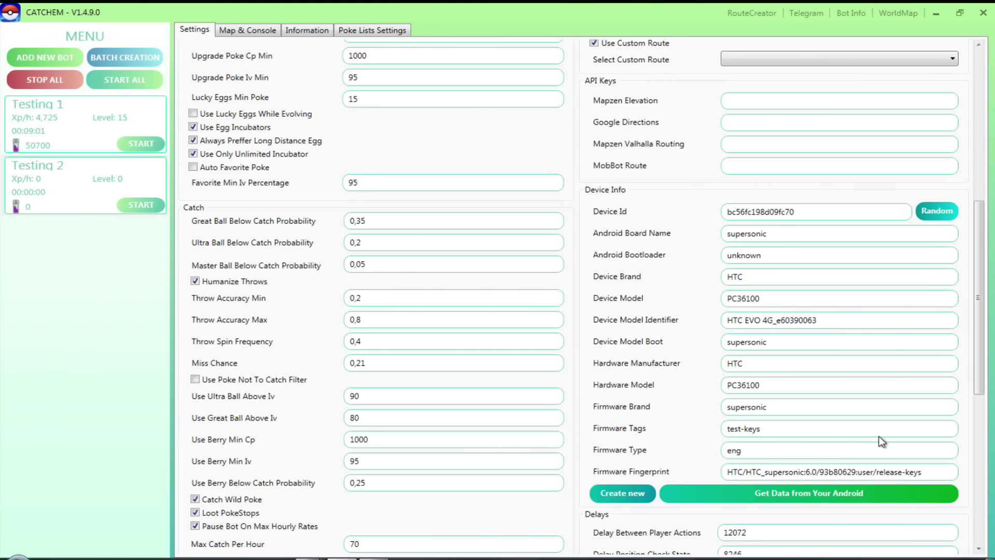
scroll(689, 407, "down", 10)
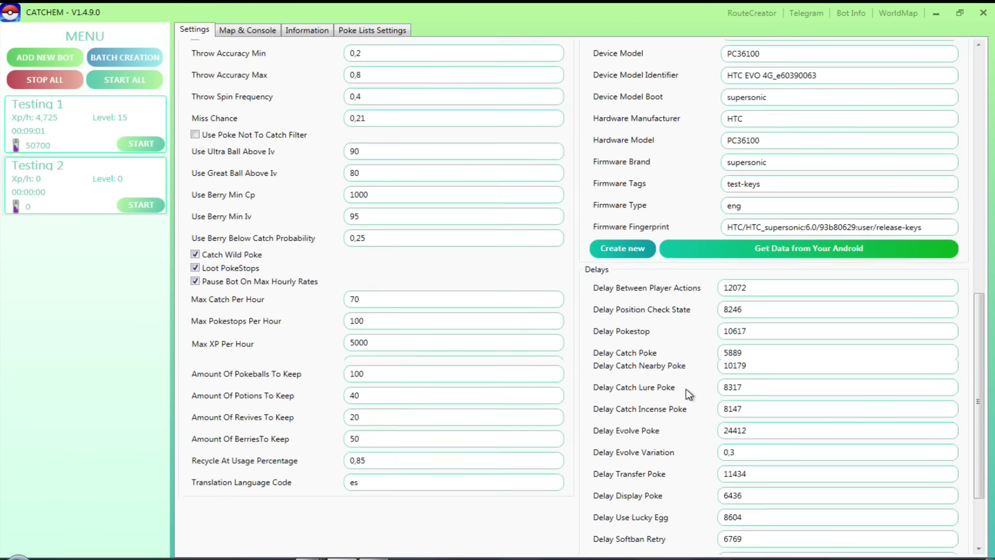
scroll(800, 236, "down", 2)
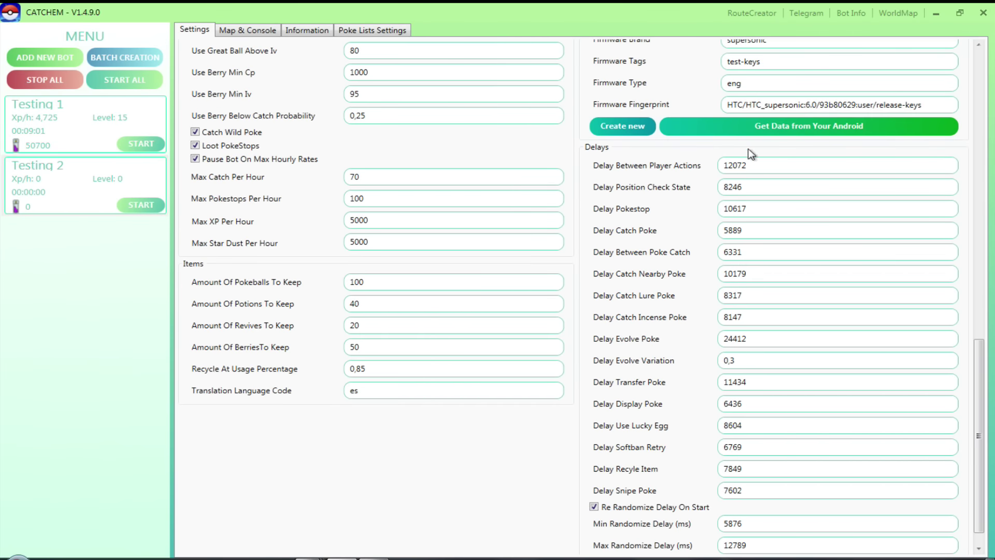
scroll(756, 342, "down", 1)
scroll(772, 306, "up", 3)
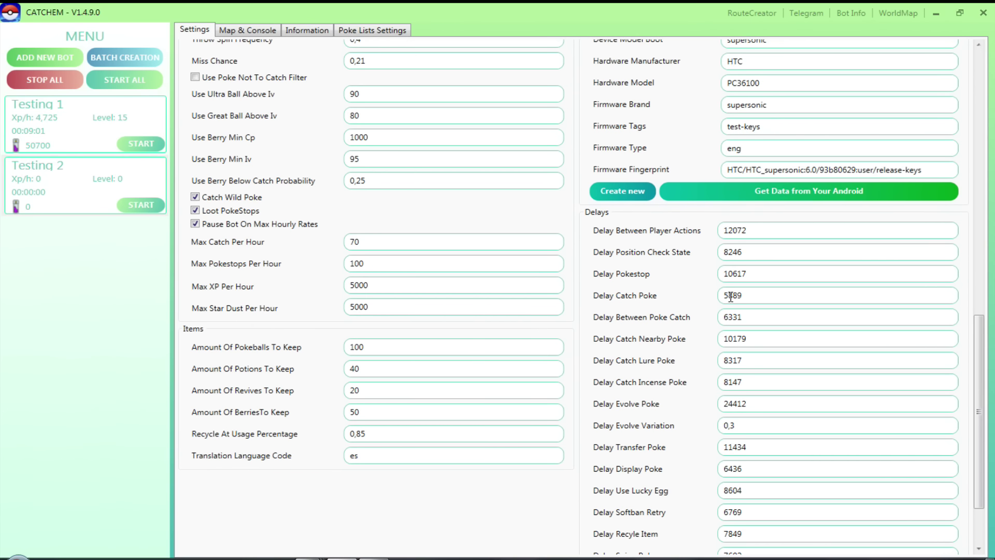
scroll(815, 318, "down", 4)
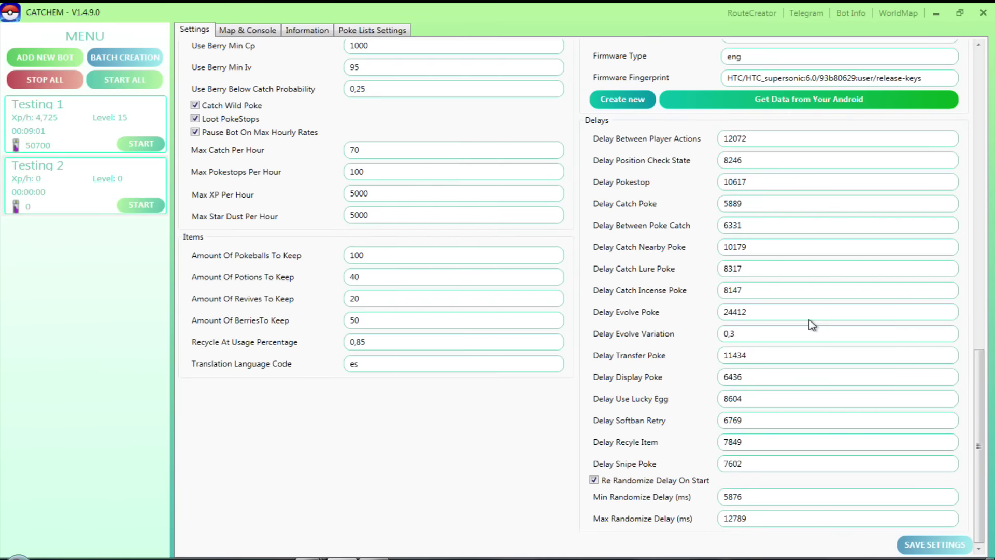
scroll(812, 322, "up", 15)
scroll(810, 319, "up", 10)
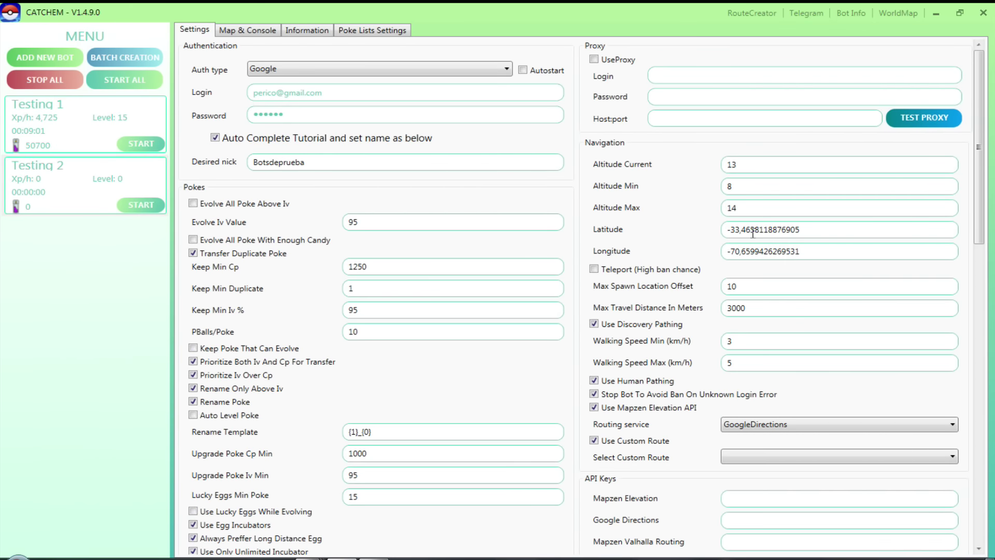
In Poke Lists Settings, delete every entry from the To Evolve list.
left_click(250, 32)
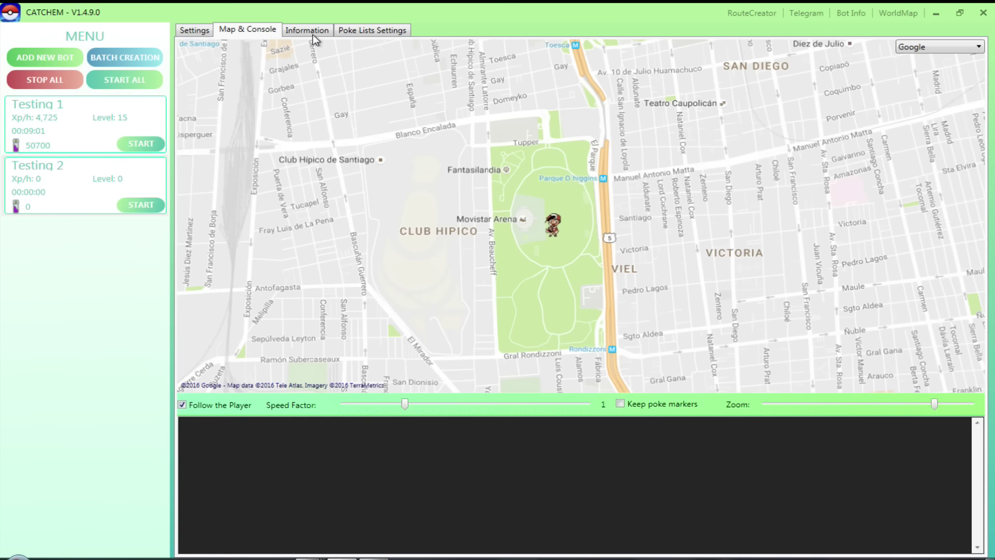
left_click(306, 32)
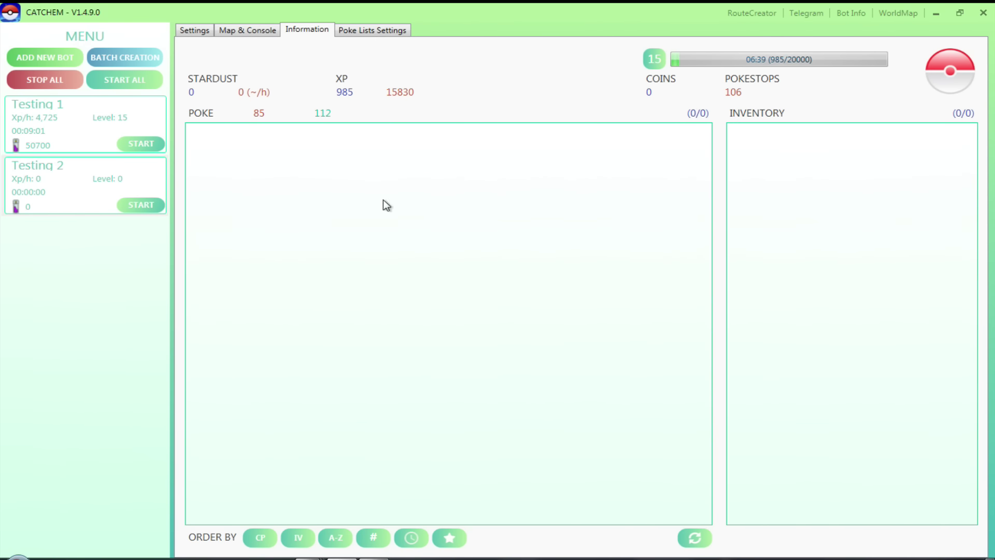
left_click(380, 31)
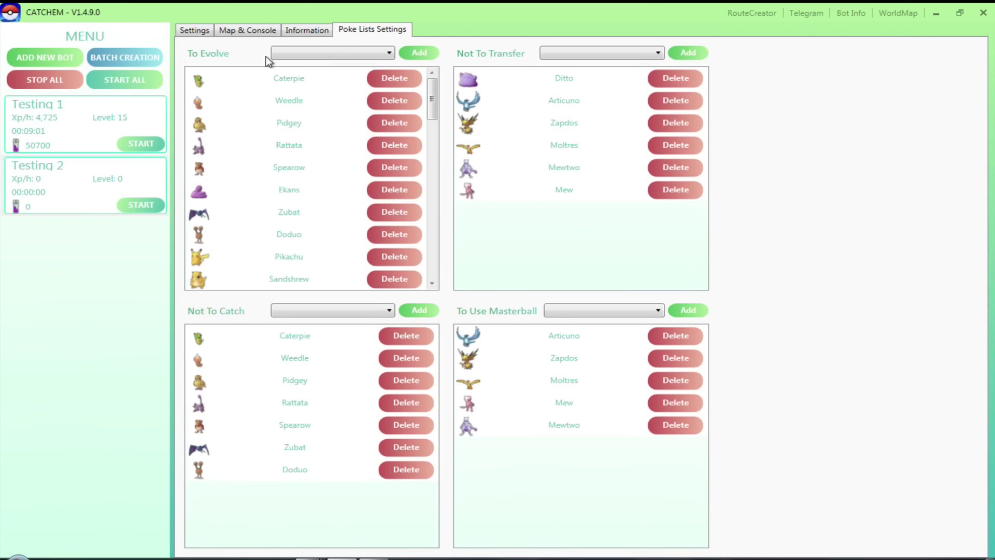
scroll(390, 83, "down", 4)
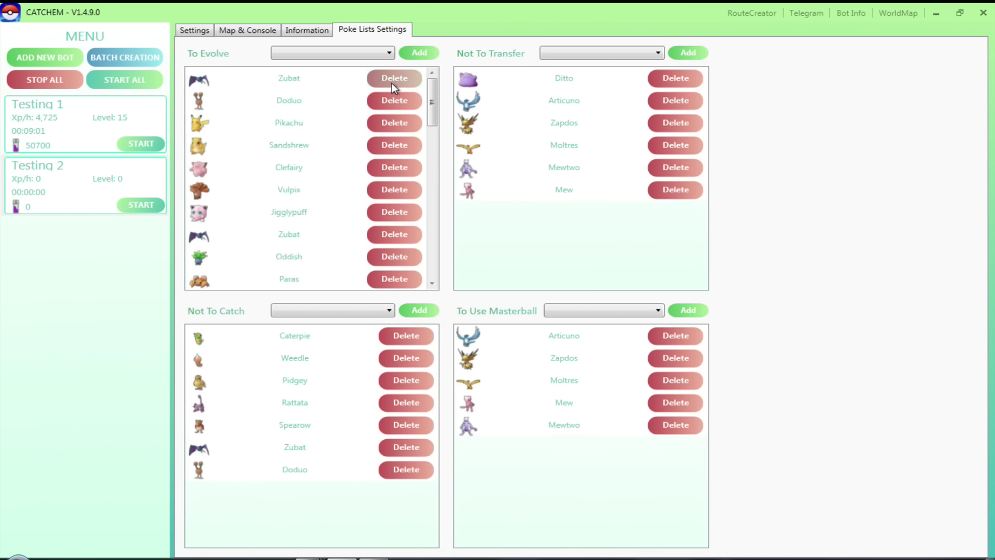
scroll(390, 83, "down", 5)
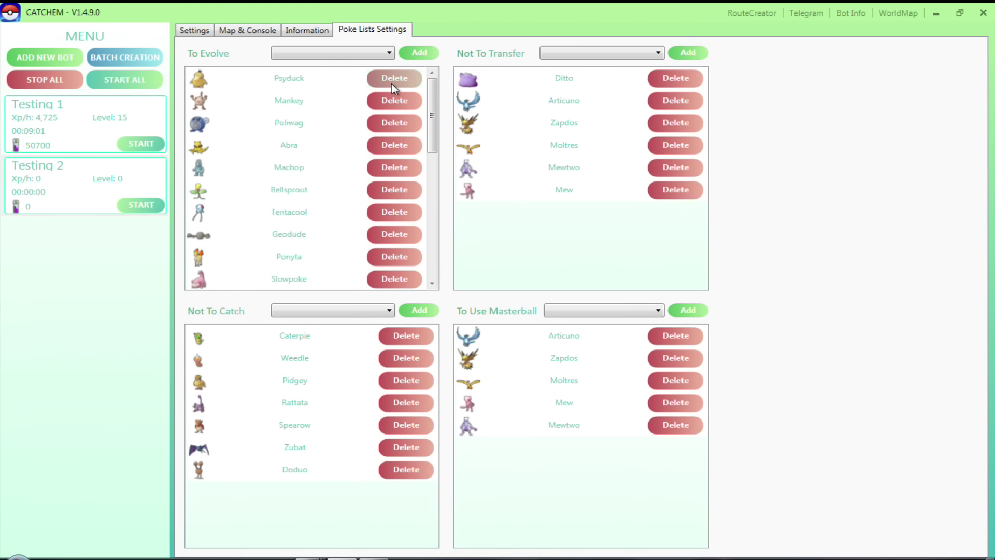
scroll(391, 83, "down", 5)
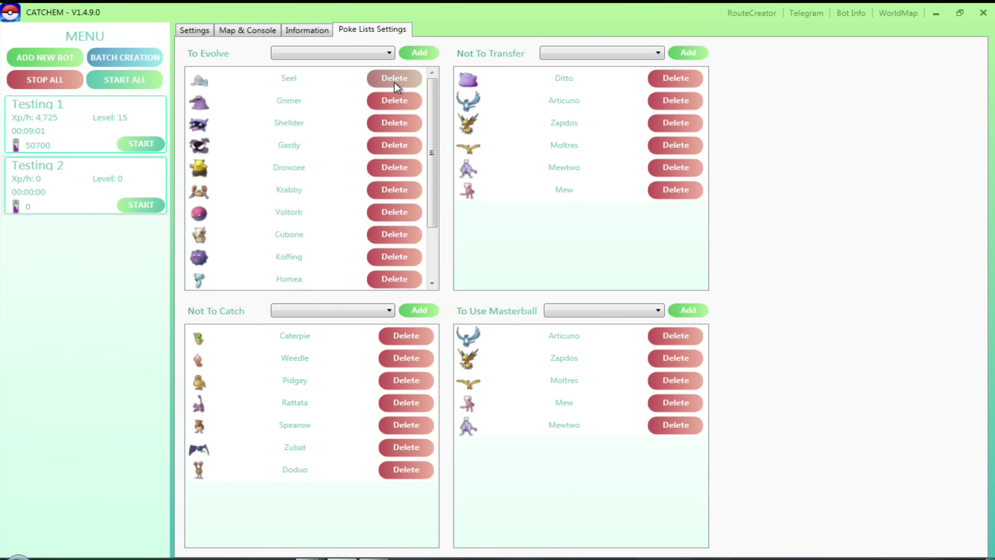
left_click(395, 78)
left_click(395, 78)
left_click(394, 78)
left_click(395, 78)
left_click(395, 78)
left_click(394, 78)
left_click(395, 78)
double_click(395, 79)
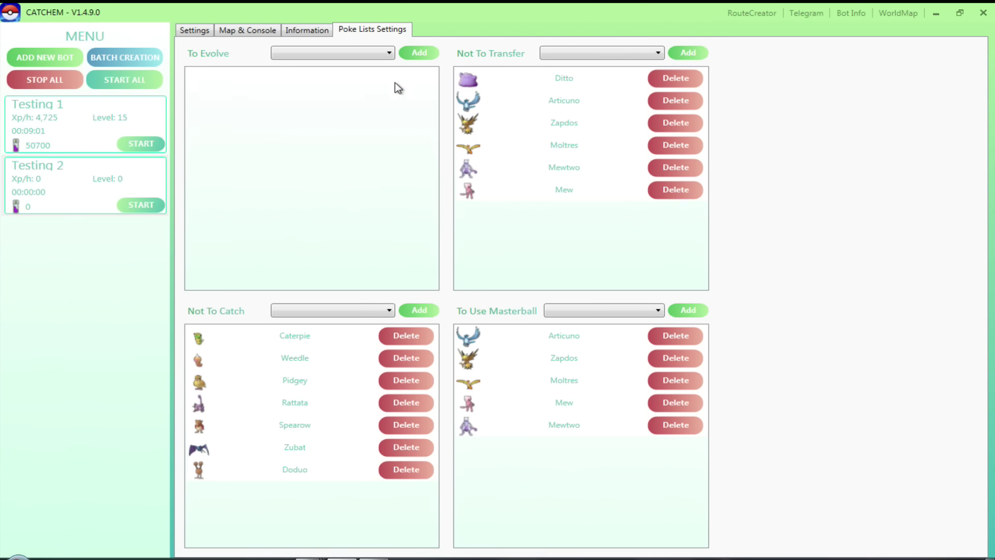
Delete entries from the Not To Catch list, leaving only Zubat and Doduo.
left_click(406, 337)
left_click(407, 337)
left_click(406, 337)
left_click(406, 337)
left_click(406, 336)
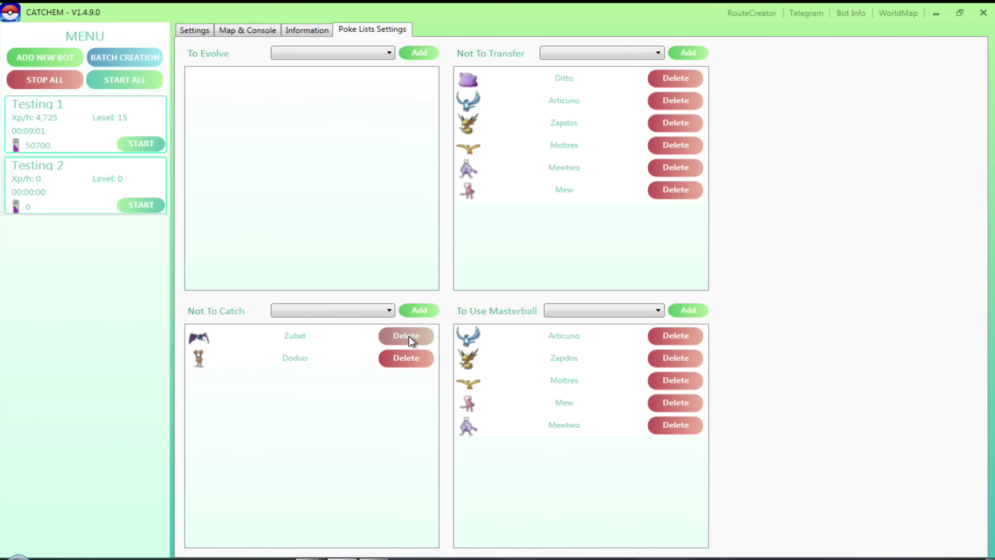
left_click(407, 337)
left_click(407, 337)
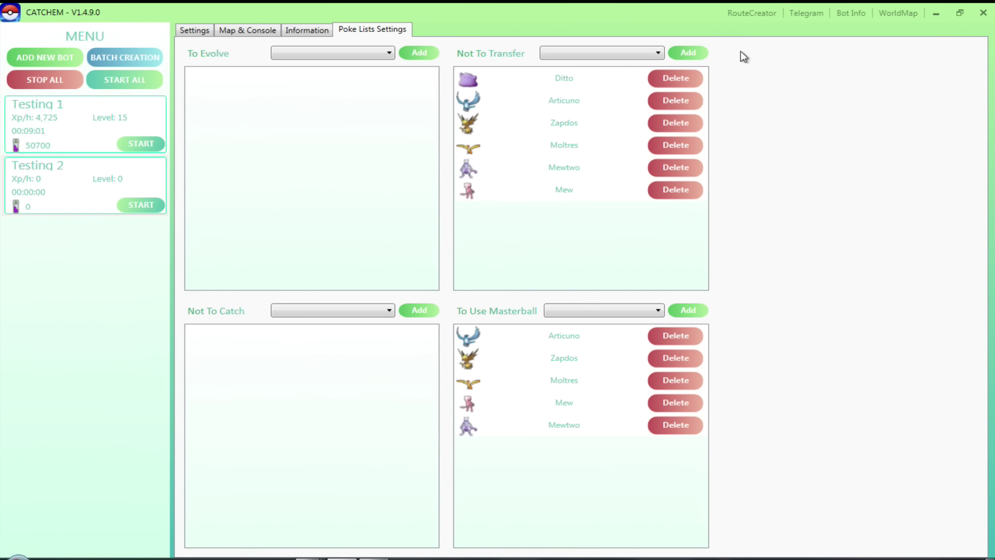
Open the Route Creator, centre the map on Parque Metropolitano, and set the route's start point.
left_click(755, 14)
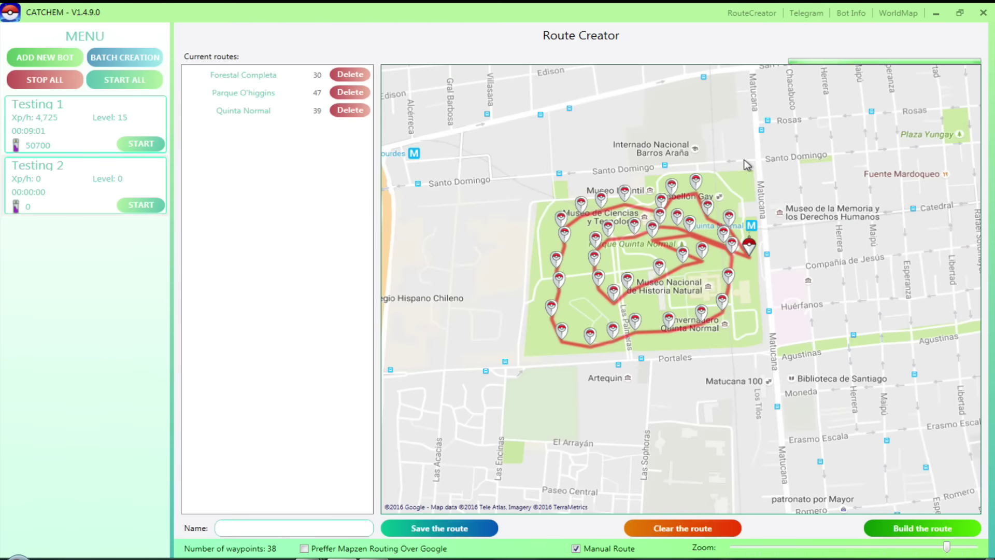
scroll(751, 272, "down", 3)
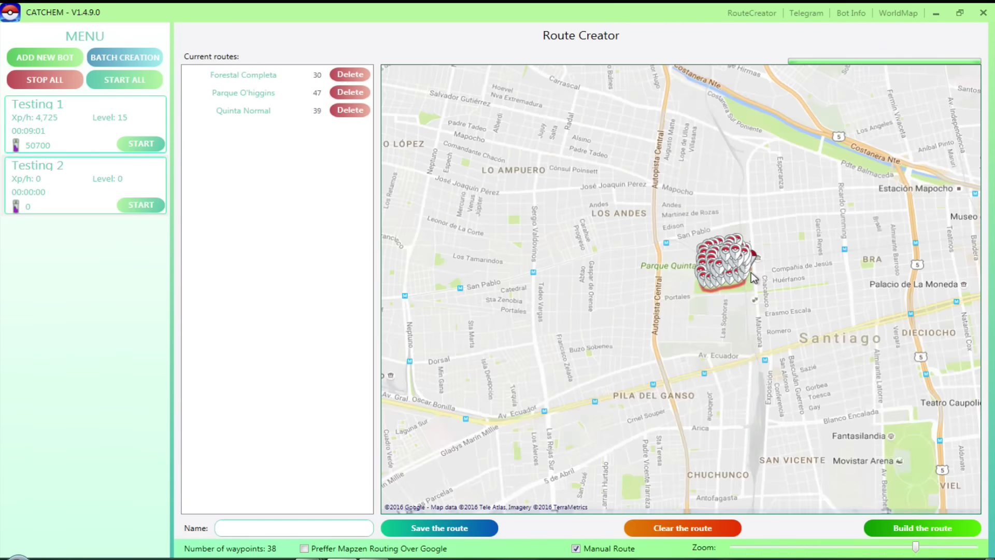
left_click_drag(837, 199, 779, 245)
scroll(604, 289, "up", 2)
scroll(605, 289, "up", 1)
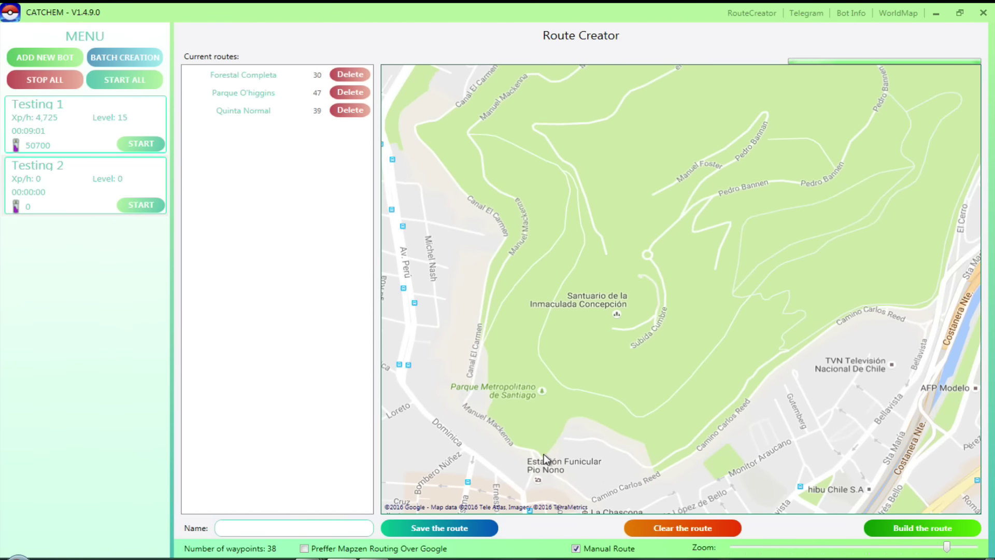
right_click(606, 384)
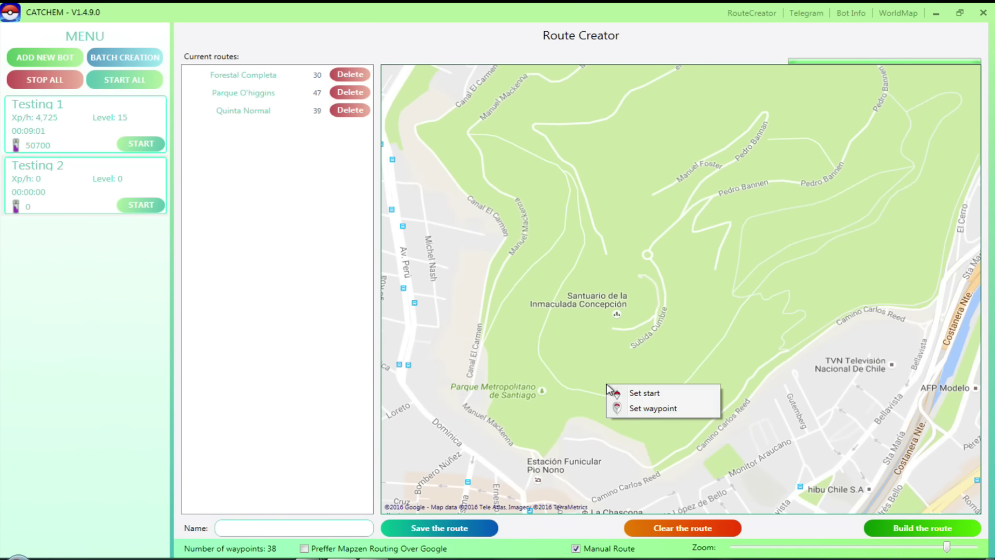
left_click(643, 393)
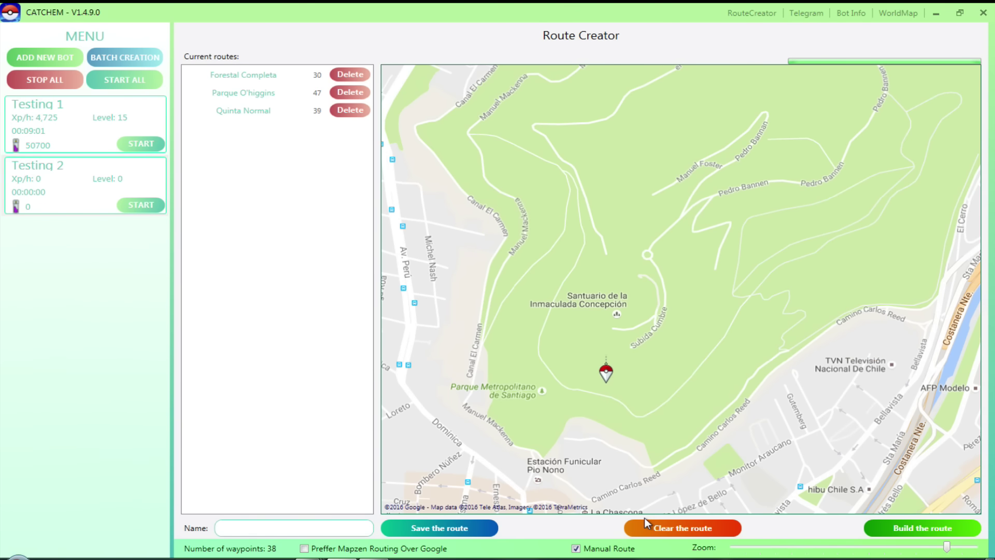
Add waypoints climbing the hill toward the park's upper right and east side.
right_click(694, 334)
left_click(720, 357)
right_click(786, 252)
left_click(820, 272)
right_click(871, 200)
left_click(889, 224)
left_click_drag(874, 176, 790, 316)
right_click(846, 251)
left_click(878, 278)
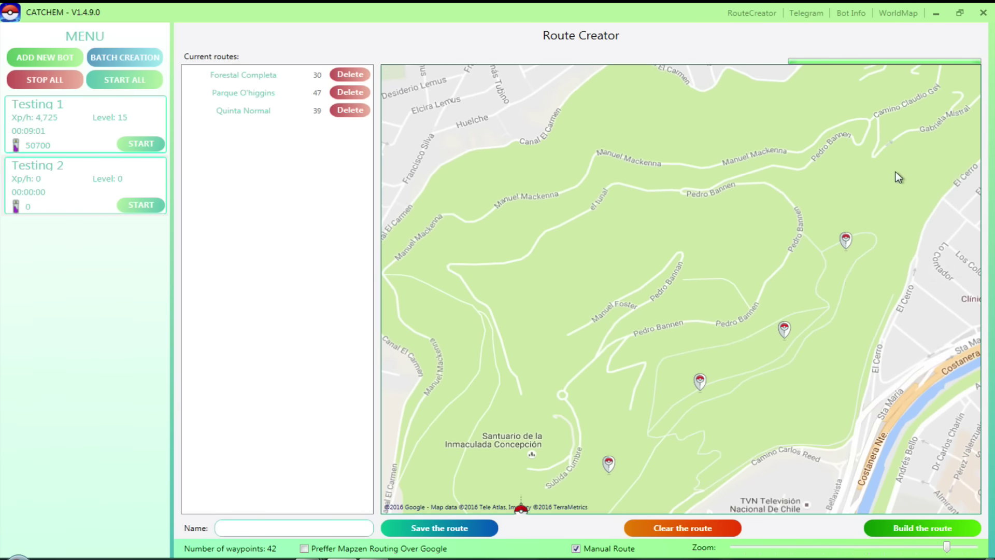
right_click(895, 172)
left_click(823, 196)
Add waypoints on the northern slope, near Manuel Mackenna road, and on the west side.
left_click_drag(867, 140, 866, 201)
right_click(841, 148)
left_click(888, 173)
right_click(693, 167)
left_click(725, 192)
right_click(551, 242)
left_click(596, 268)
Add waypoints near the Santuario label, bringing the route to 48 waypoints.
left_click_drag(550, 348, 615, 266)
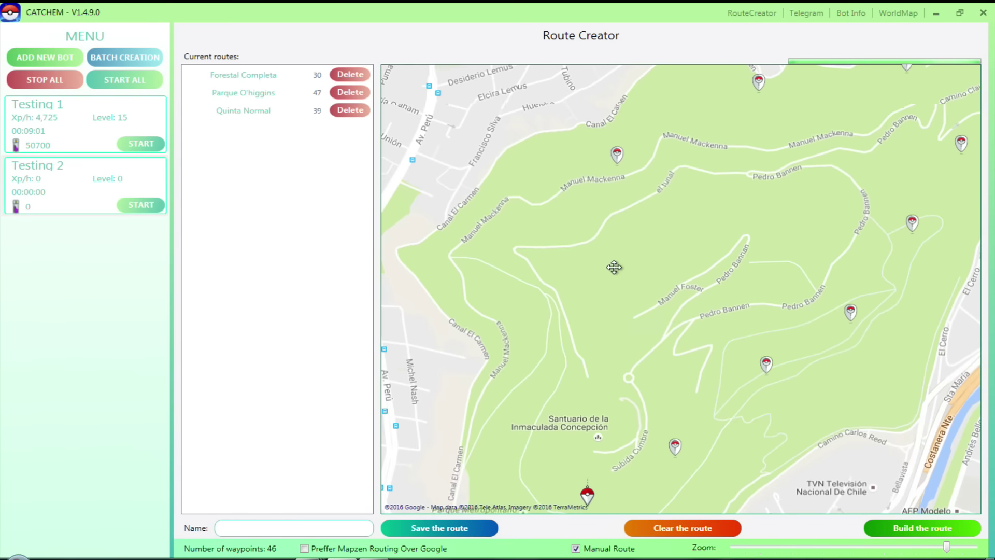
right_click(549, 300)
left_click(588, 323)
right_click(545, 299)
right_click(532, 427)
left_click(565, 449)
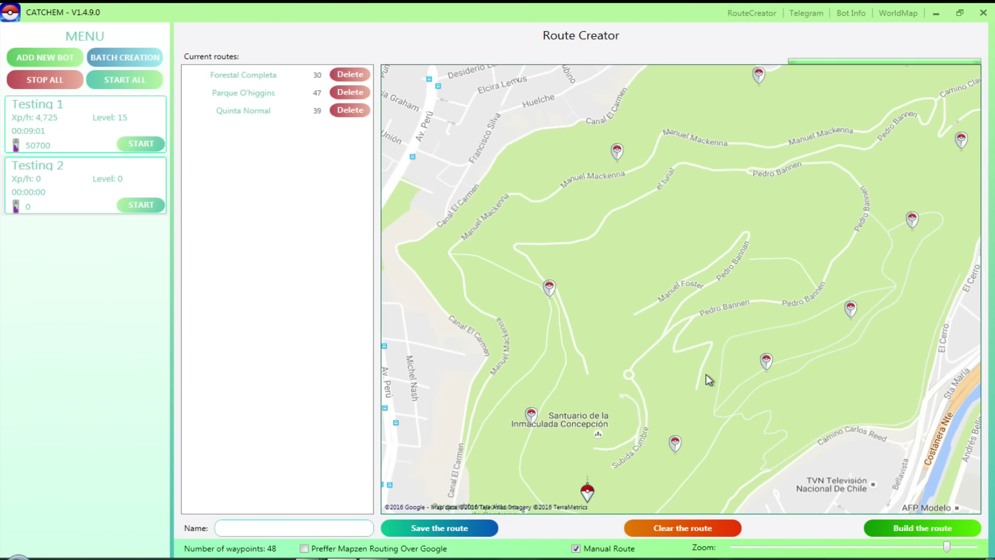
left_click_drag(706, 374, 665, 311)
left_click(270, 528)
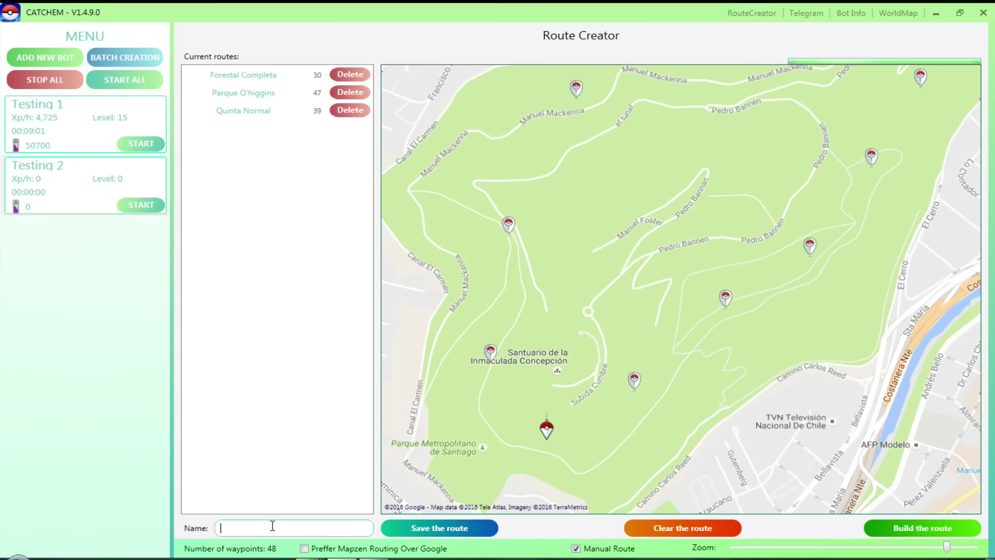
Enter 'Zoologico' as the route name, replacing the mistaken 'PARQU' text.
type("Zoologico")
Build the route, then clear all its waypoints so it starts empty.
left_click(931, 527)
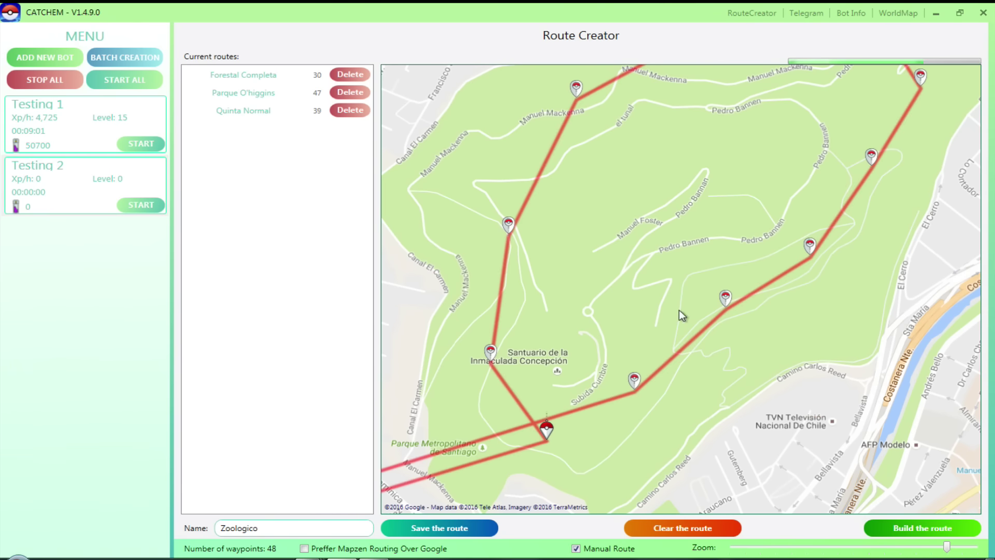
scroll(611, 370, "down", 4)
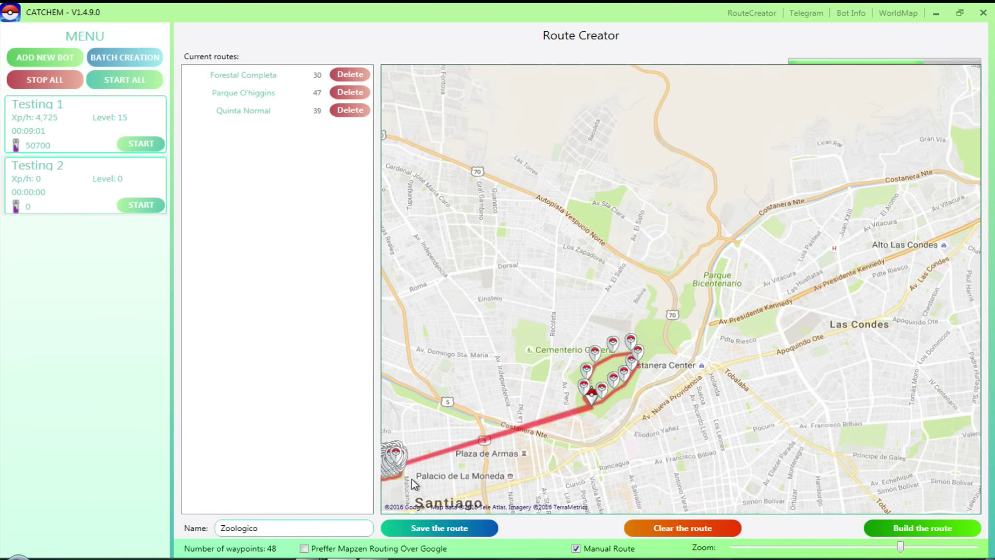
left_click(682, 527)
scroll(651, 432, "up", 4)
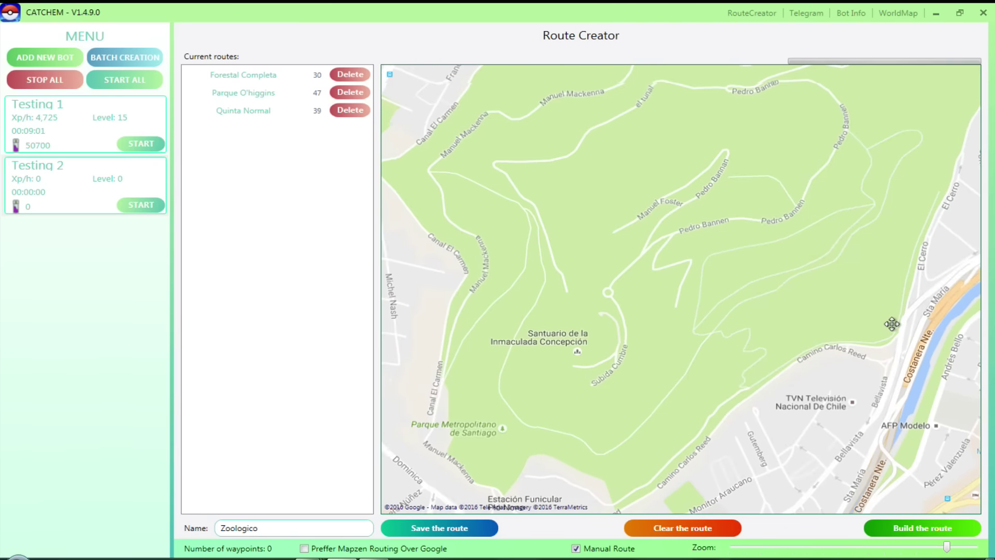
Place five waypoints from the start marker up the eastern slope to Pedro Bannen road.
right_click(563, 382)
left_click(610, 410)
right_click(577, 389)
left_click(597, 411)
right_click(636, 382)
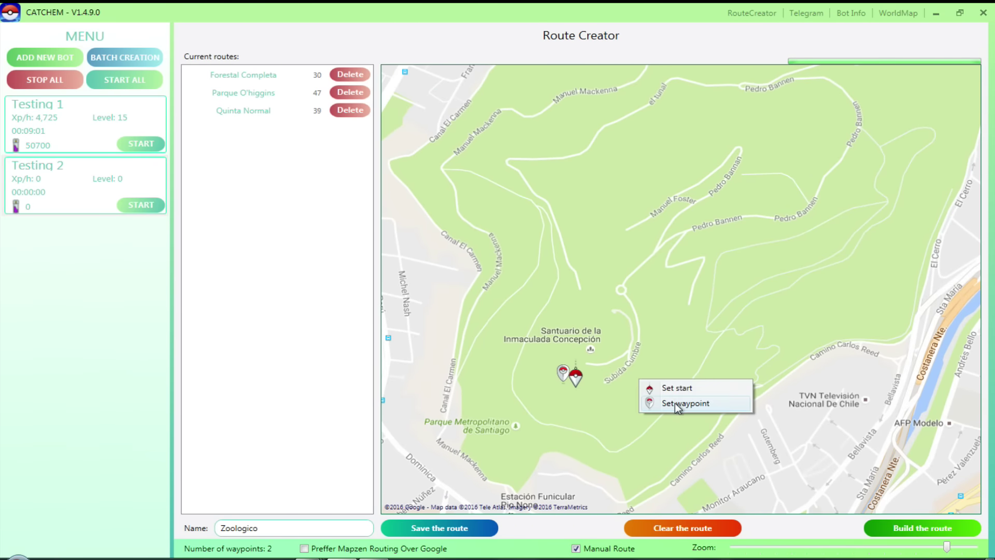
left_click(675, 403)
right_click(720, 330)
left_click(767, 353)
right_click(747, 283)
left_click(787, 306)
Add four more waypoints across the top, north and west sides to close the loop, then build it.
right_click(780, 231)
left_click(813, 253)
right_click(704, 197)
left_click(736, 227)
right_click(601, 213)
left_click(646, 243)
right_click(527, 288)
left_click(570, 313)
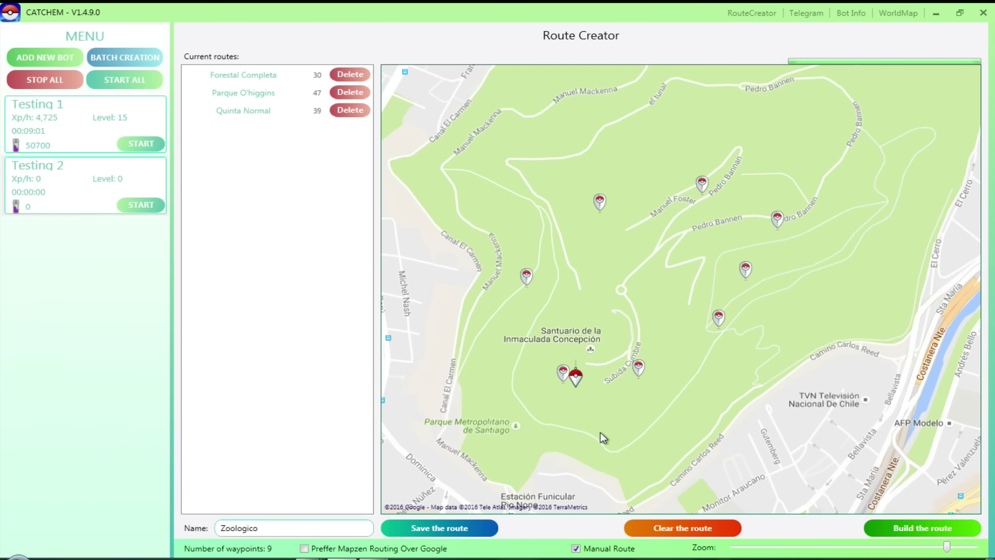
left_click(899, 526)
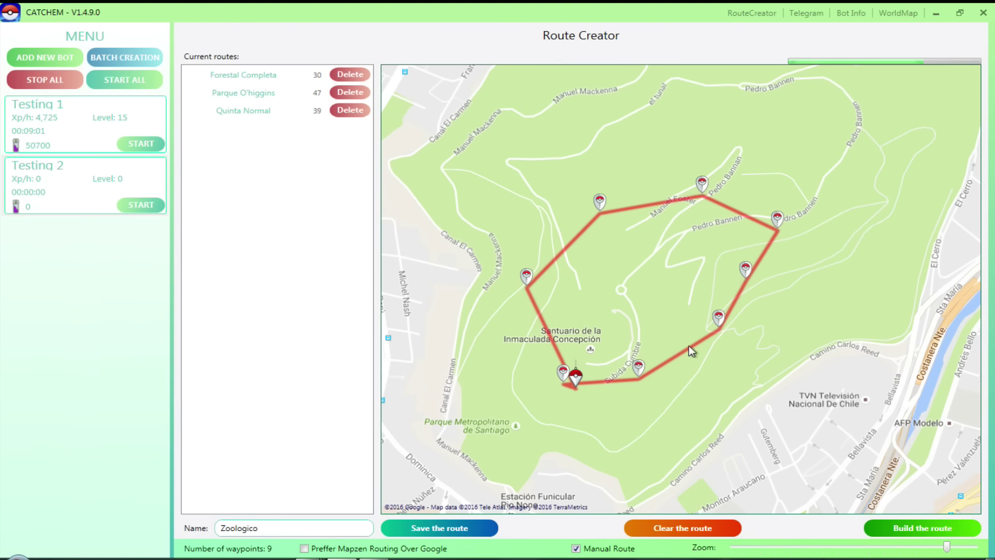
After dismissing the build-first errors, build the Zoologico route and save it to the routes list.
left_click(432, 530)
left_click(526, 325)
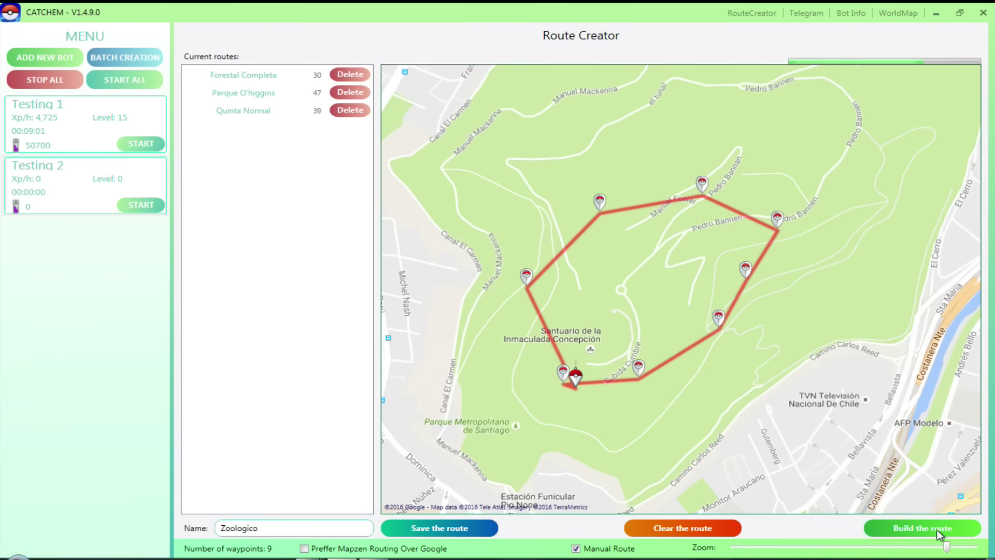
left_click(472, 526)
left_click(531, 328)
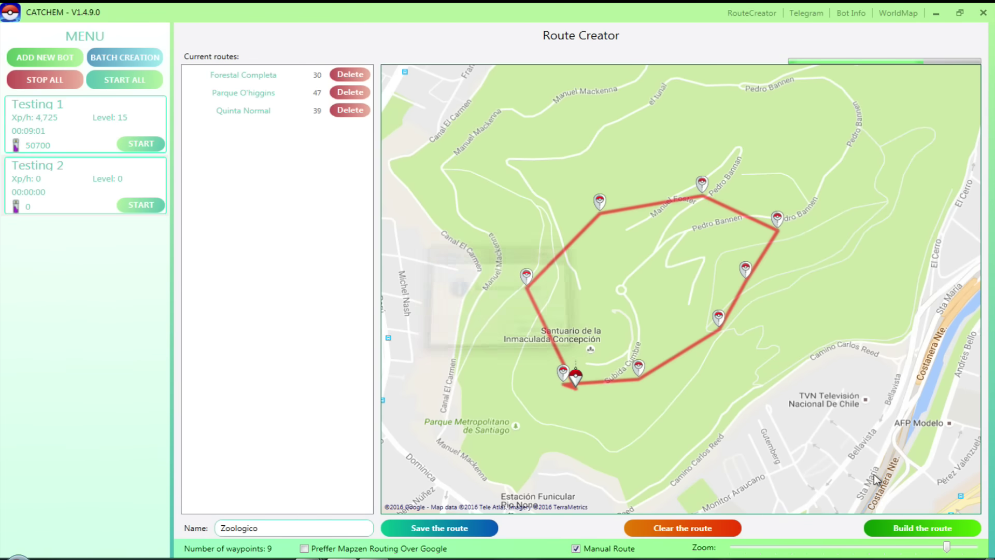
left_click(469, 527)
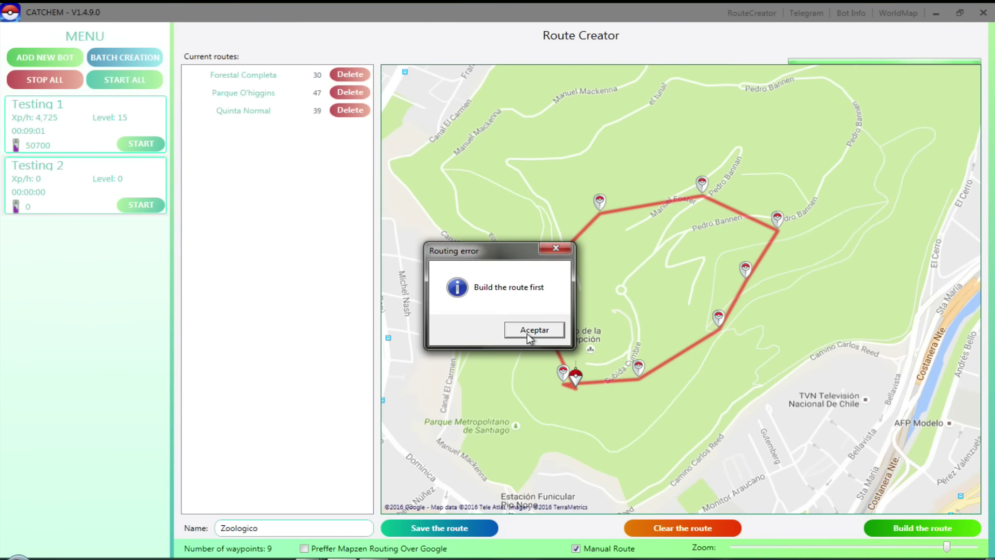
left_click(525, 336)
left_click(922, 528)
left_click(475, 527)
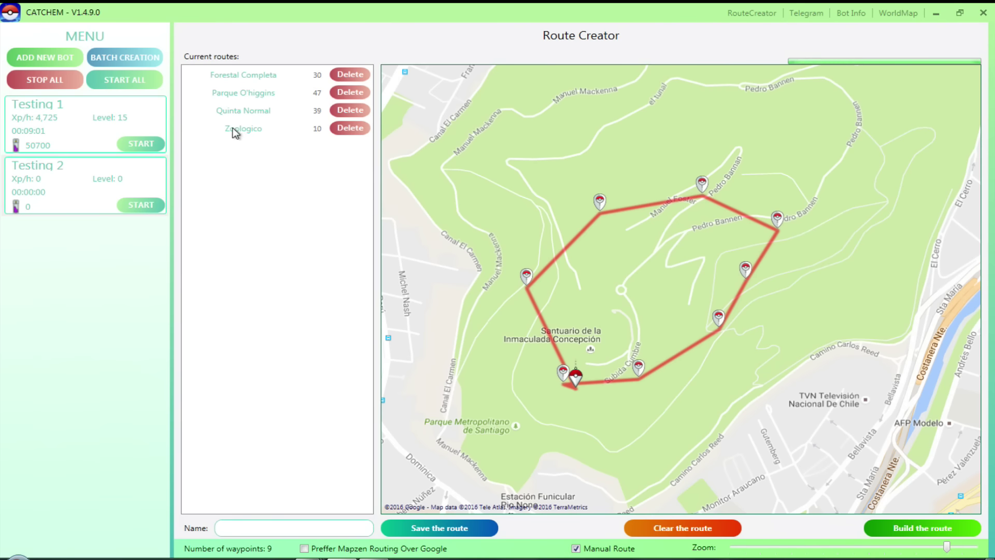
left_click(63, 192)
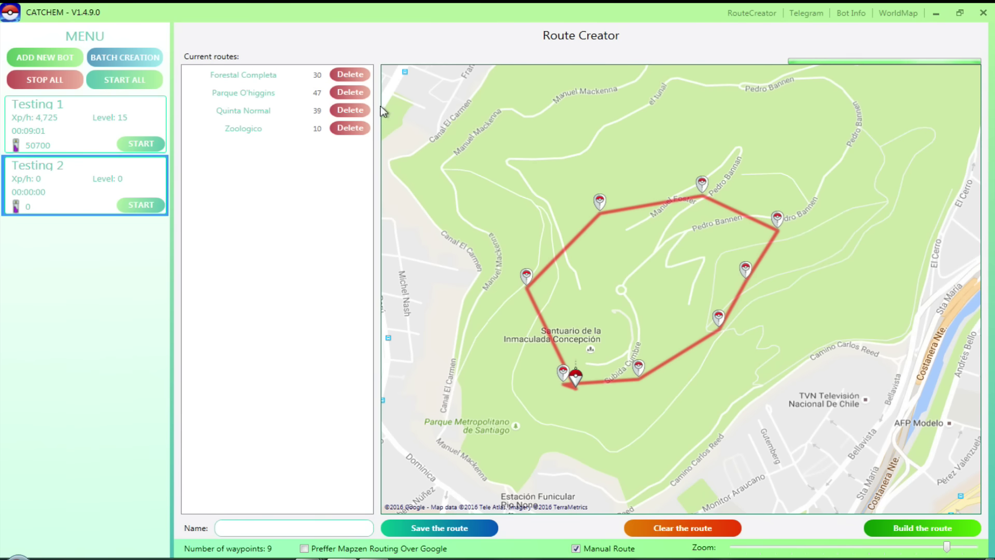
Set the Testing 2 bot's custom route to Zoologico in its Settings.
left_click(836, 18)
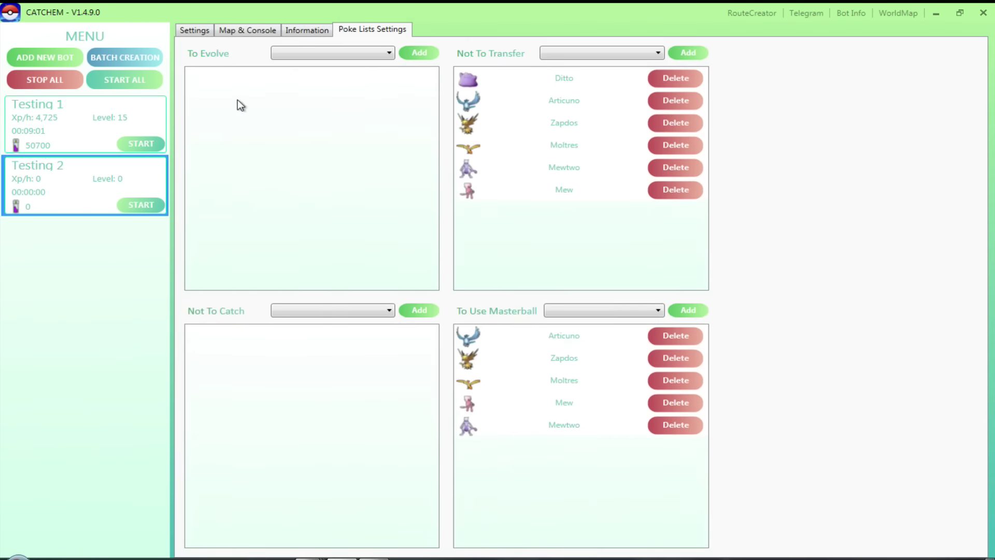
left_click(205, 30)
scroll(816, 414, "down", 2)
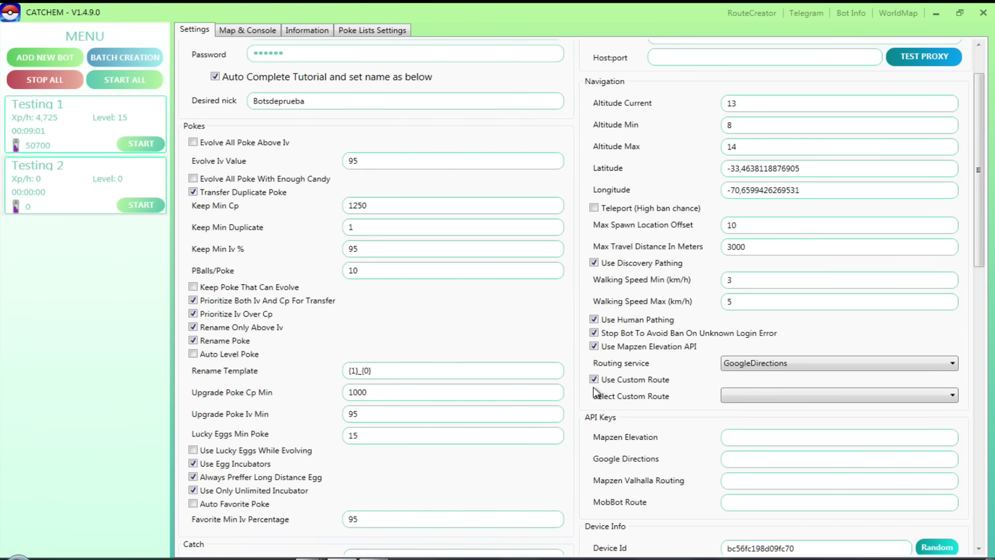
left_click(772, 397)
left_click(746, 442)
Browse Testing 2's account information and map and console views.
scroll(695, 388, "down", 3)
scroll(695, 388, "up", 3)
left_click(293, 31)
left_click(251, 30)
scroll(526, 326, "up", 2)
scroll(526, 327, "down", 6)
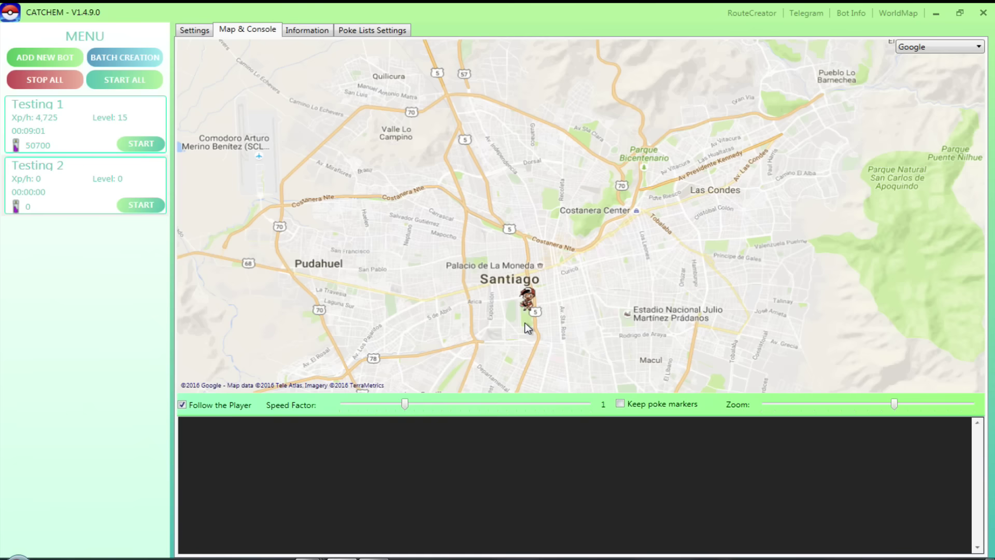
scroll(526, 327, "up", 3)
Select the Testing 1 bot and review its settings and map and console.
left_click(72, 124)
scroll(563, 278, "down", 5)
scroll(563, 279, "up", 4)
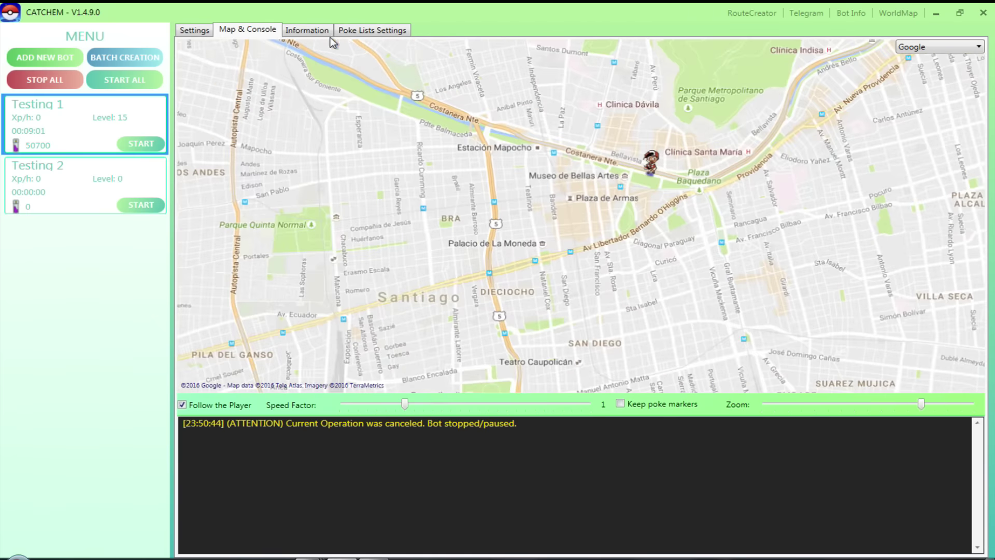
left_click(199, 31)
scroll(465, 311, "down", 15)
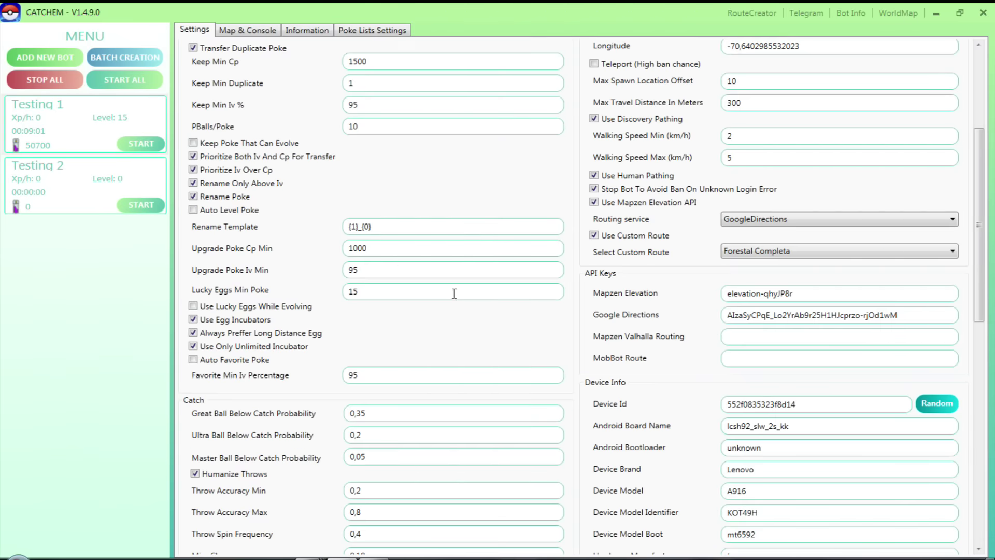
scroll(465, 321, "up", 12)
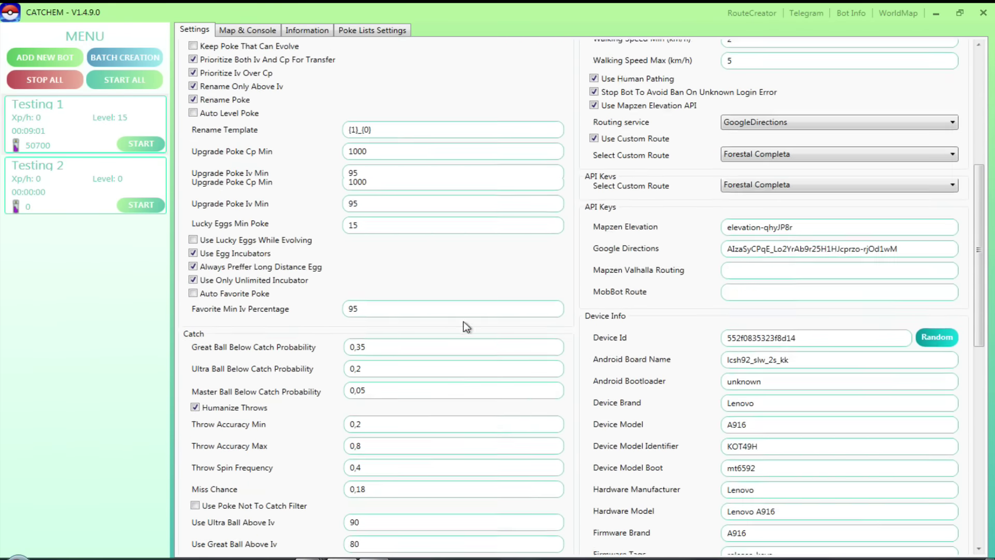
left_click(261, 30)
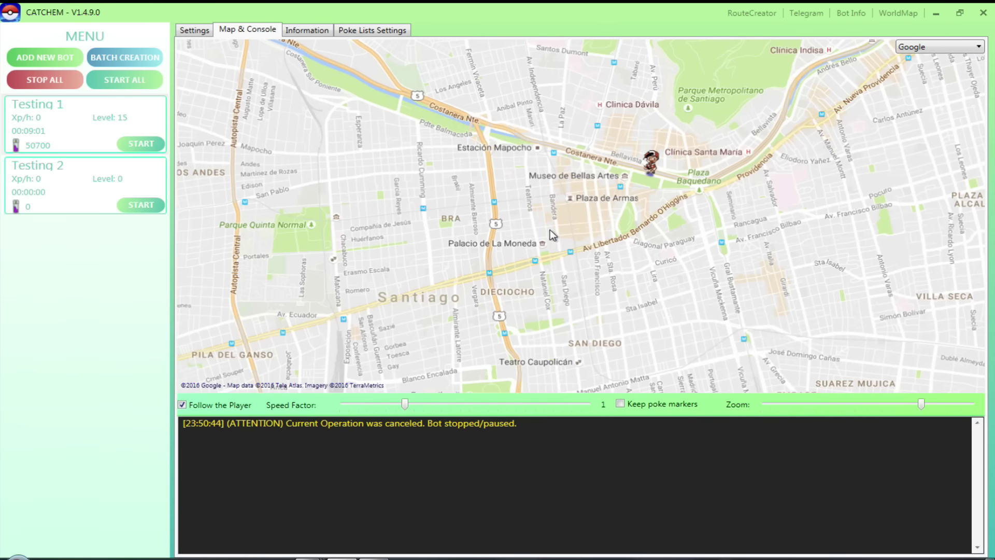
View Testing 1's Pokémon and inventory and its Poke Lists settings.
scroll(539, 223, "up", 2)
left_click(308, 30)
scroll(503, 207, "down", 3)
scroll(506, 259, "down", 3)
scroll(499, 322, "up", 6)
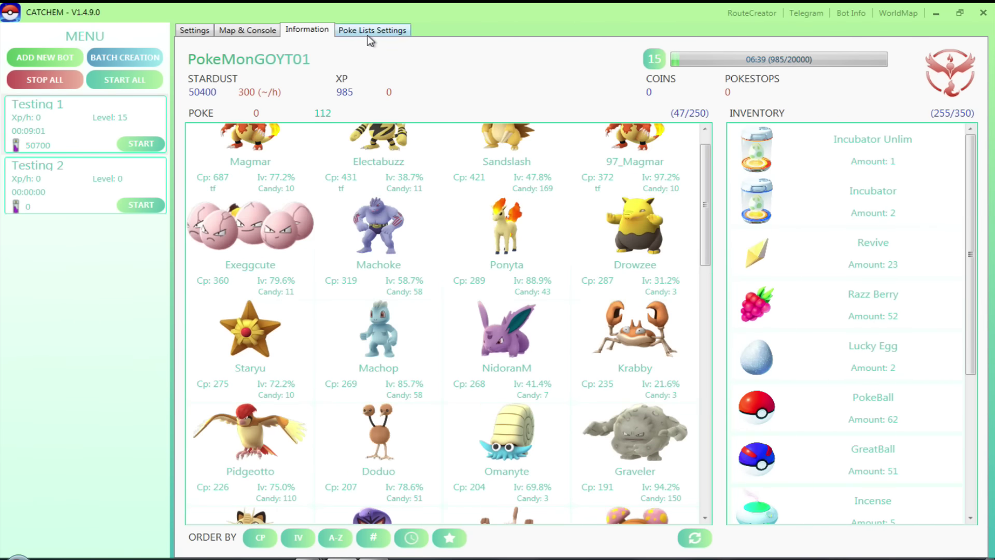
left_click(369, 31)
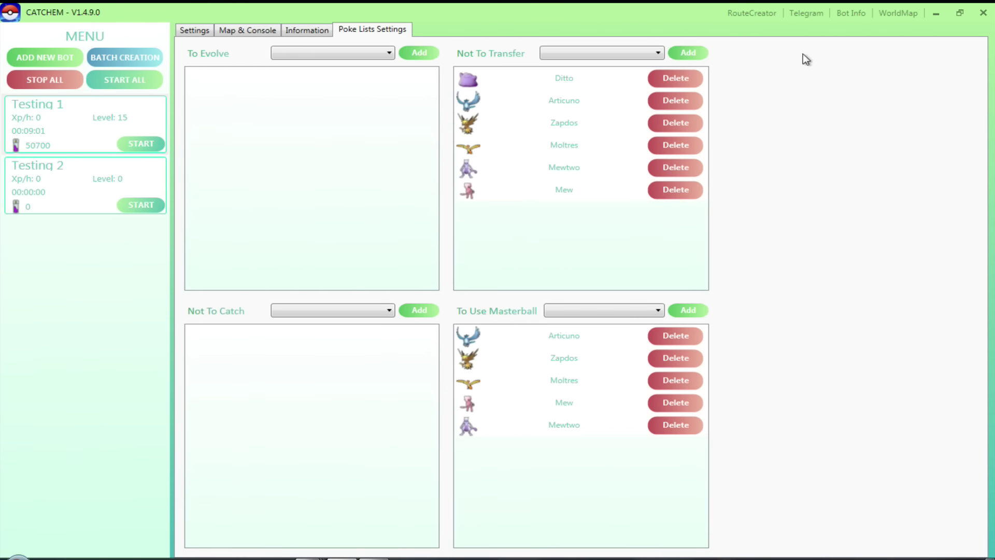
left_click(751, 13)
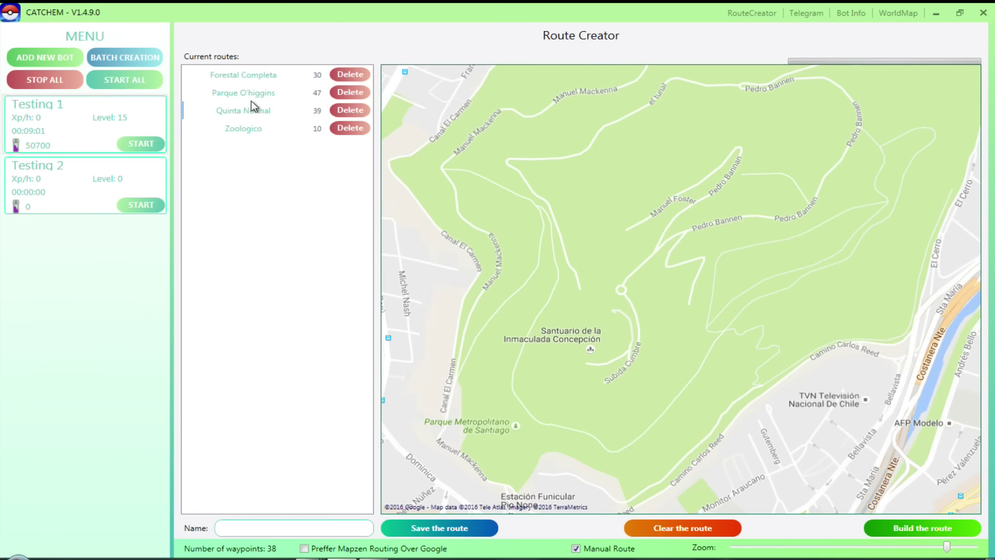
Load Forestal Completa, then load the Zoologico route to show its waypoints on the map.
left_click(251, 75)
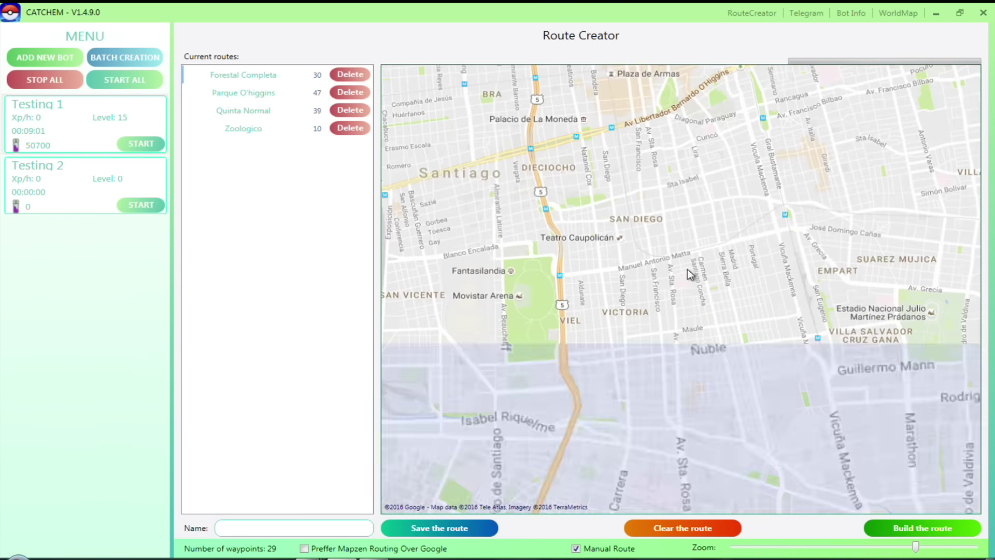
left_click_drag(688, 269, 642, 357)
scroll(642, 357, "up", 1)
scroll(641, 357, "down", 3)
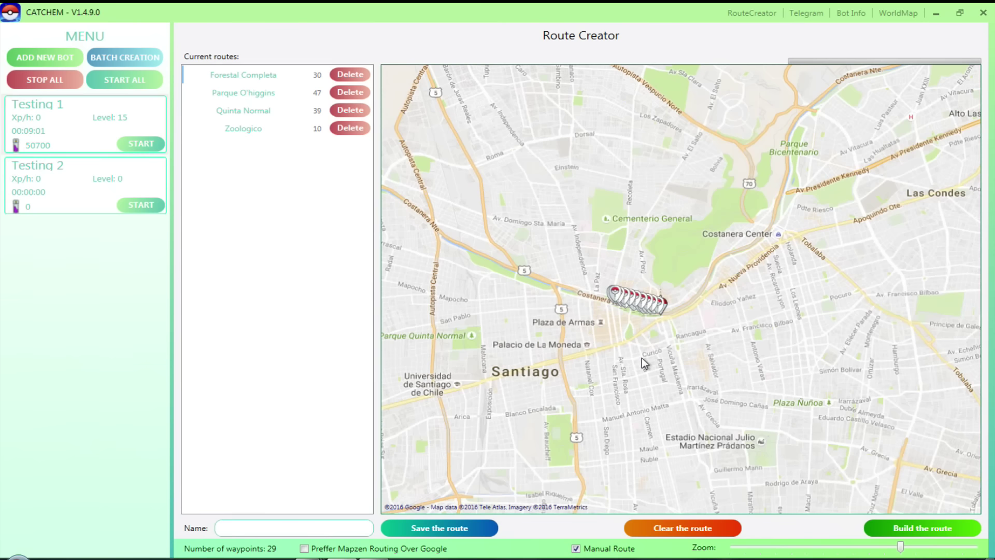
left_click(255, 131)
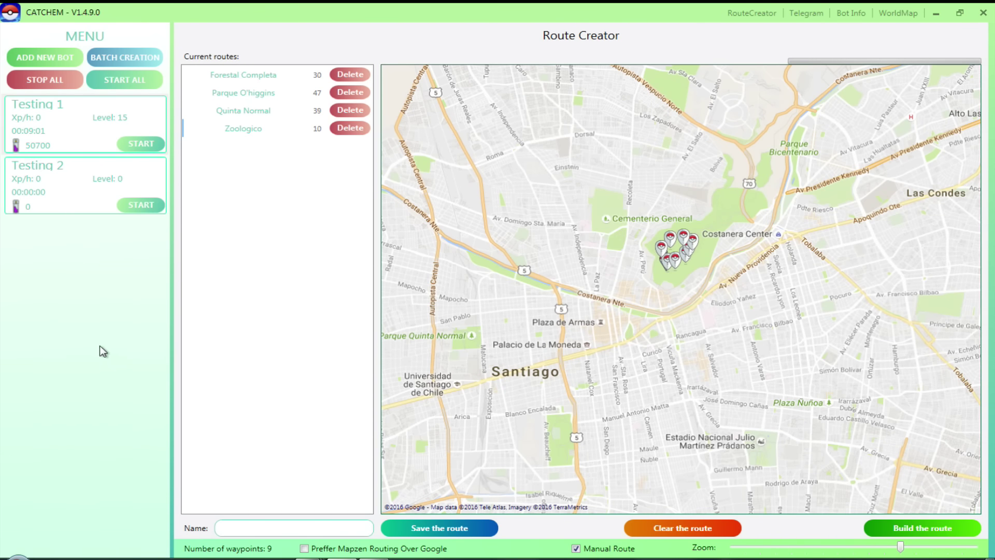